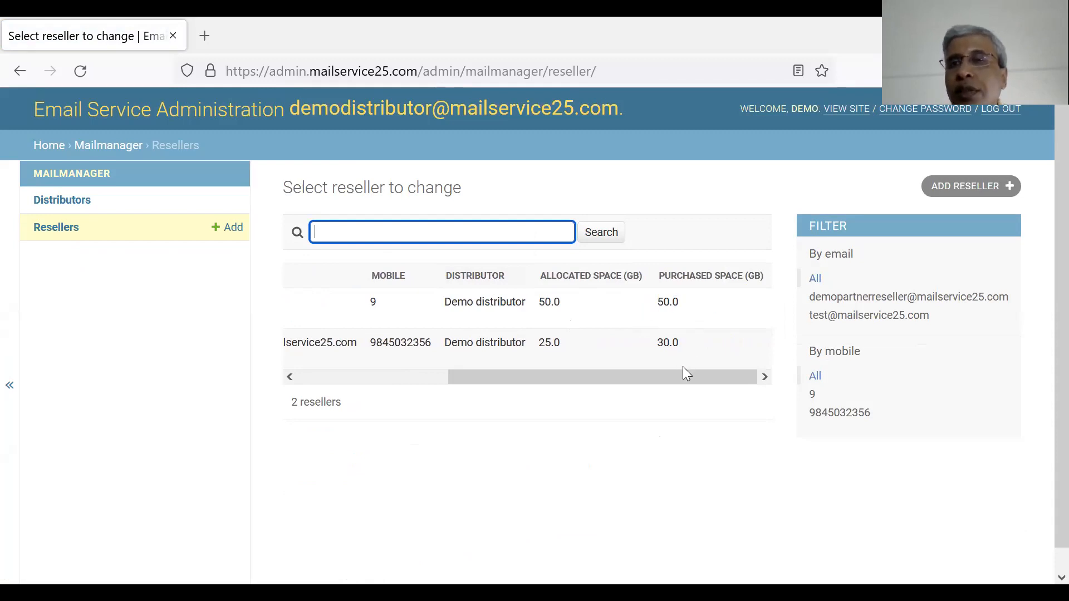
Step: Open the Demo Reseller record from the resellers list and review its contact, purchased space, logo and distributor fields
left_click_drag(676, 377, 520, 403)
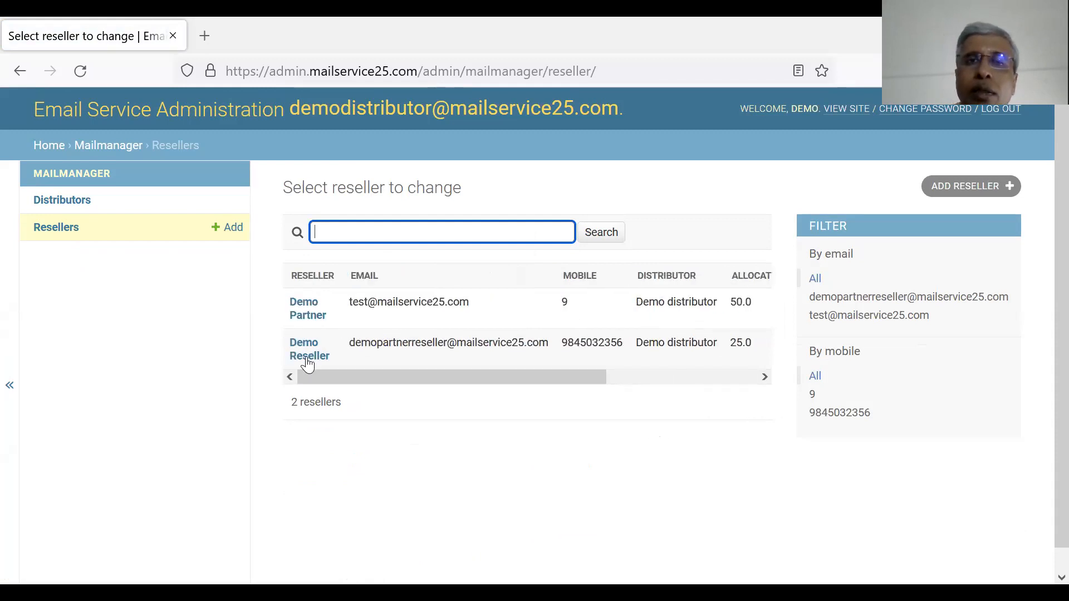
left_click(308, 360)
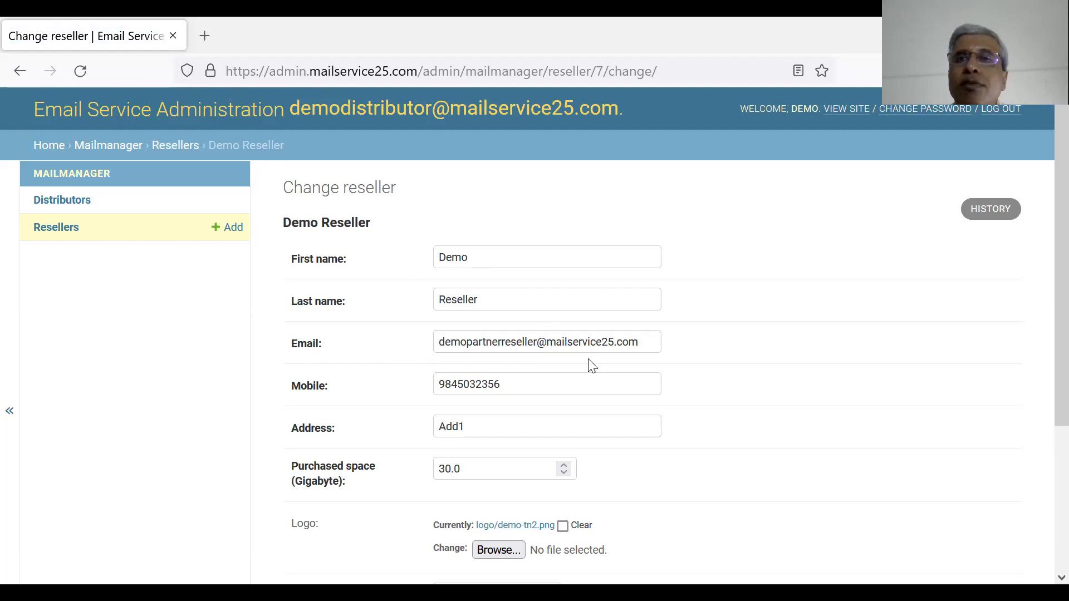
scroll(591, 365, "down", 3)
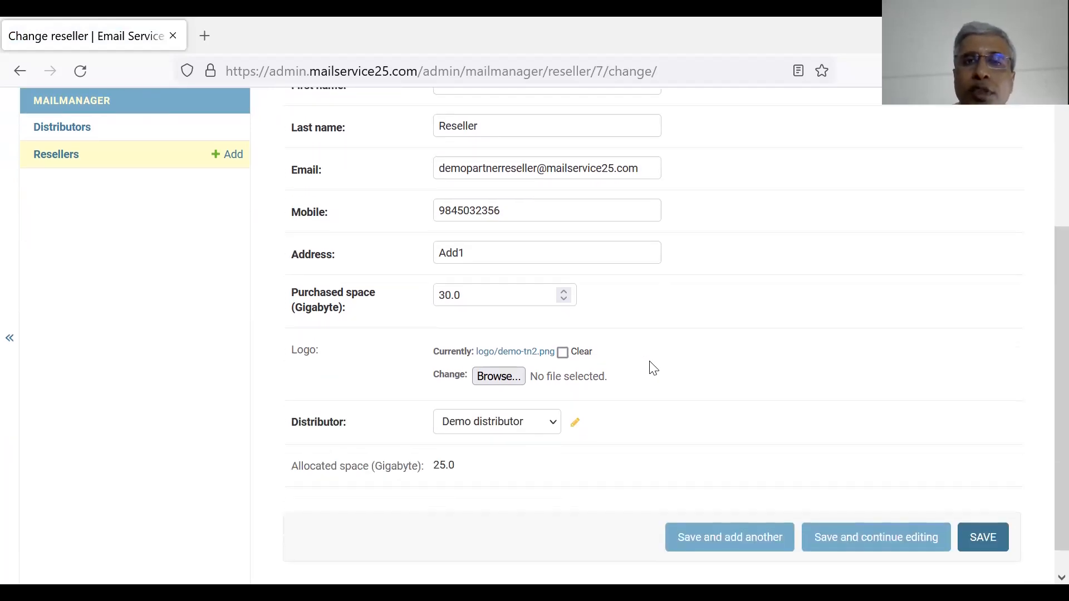
scroll(651, 367, "up", 3)
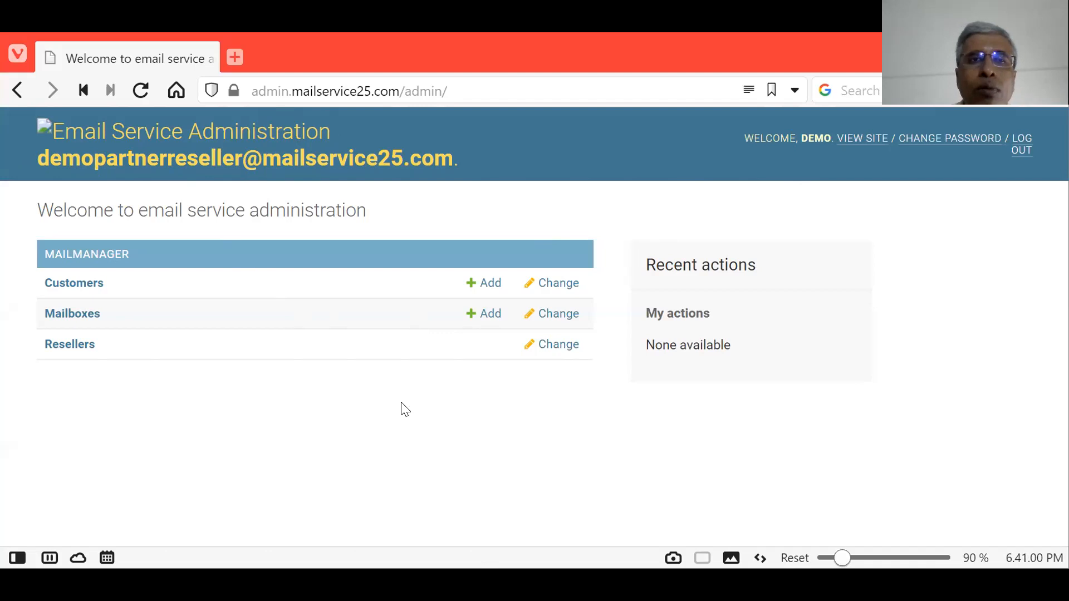
Step: In the reseller's administration account, view the customers list and look through the full list of mailboxes
left_click(73, 290)
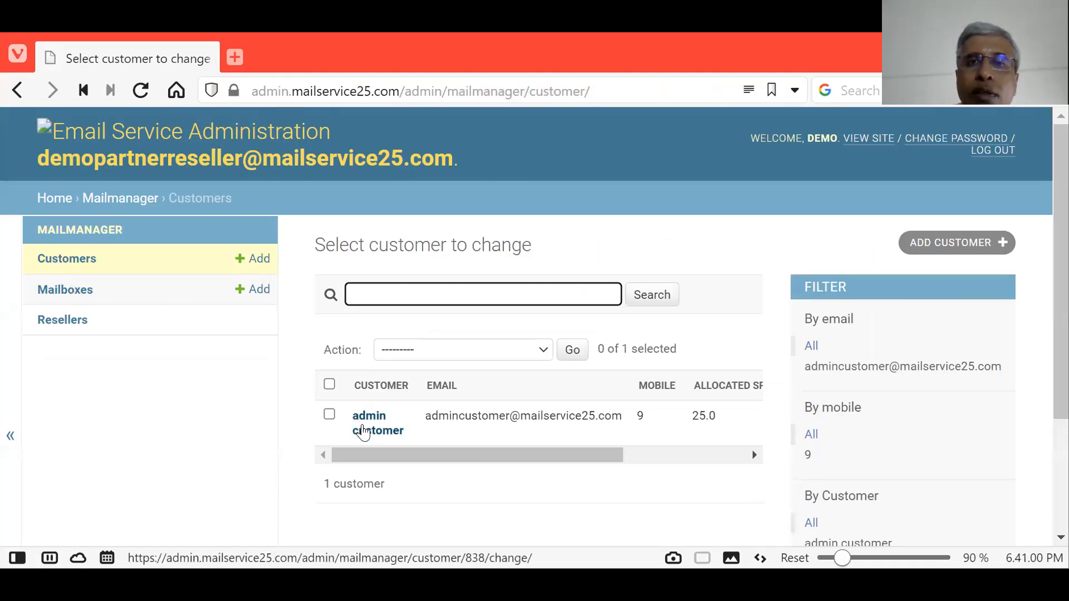
mouse_move(388, 457)
left_mouse_down()
mouse_move(511, 458)
mouse_move(389, 477)
left_mouse_up()
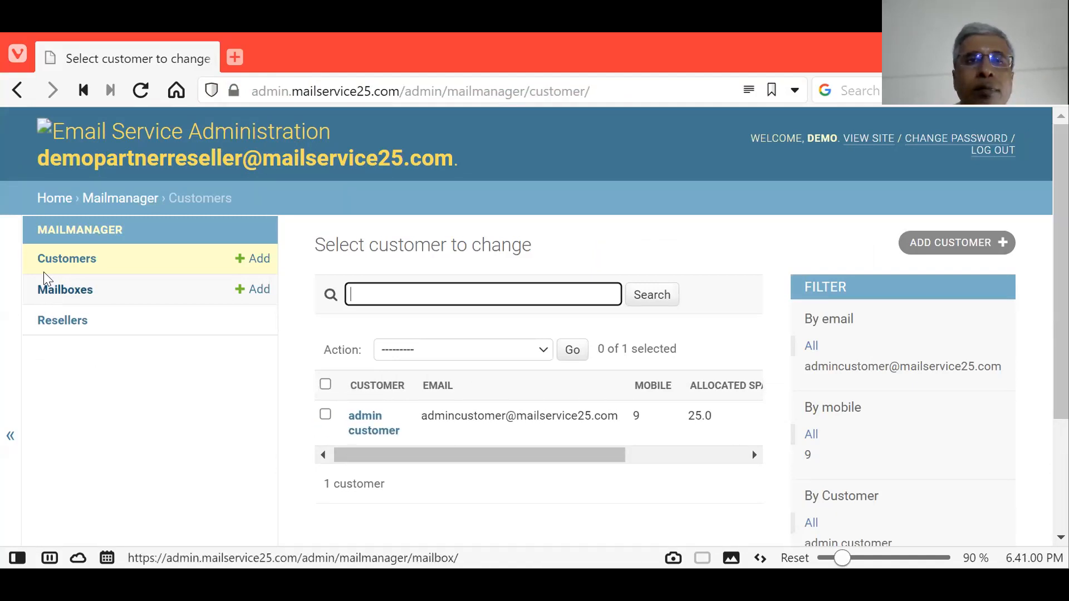
left_click(61, 291)
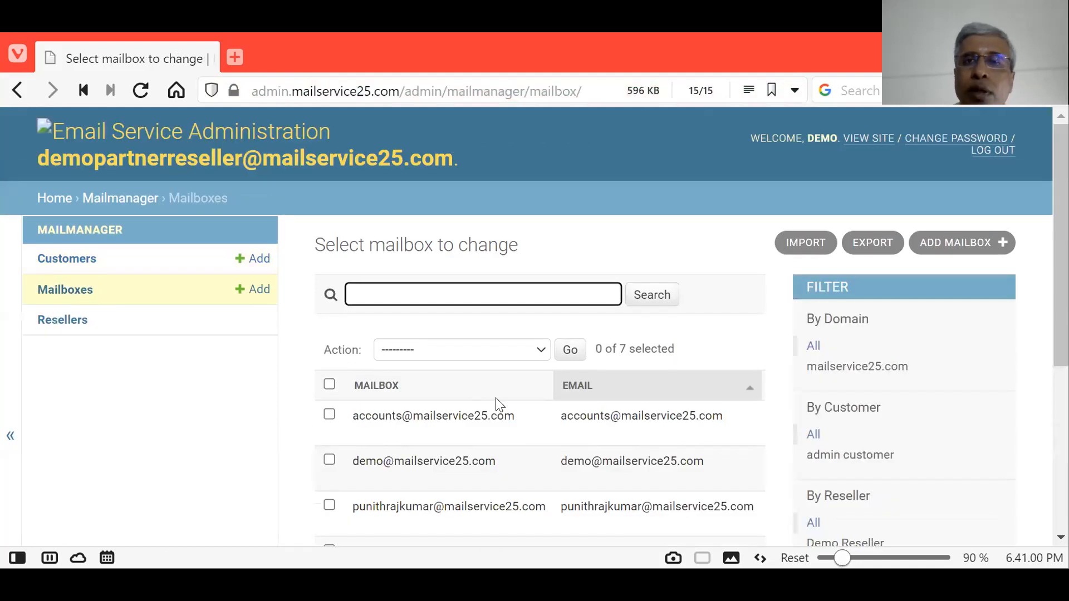
scroll(497, 406, "down", 5)
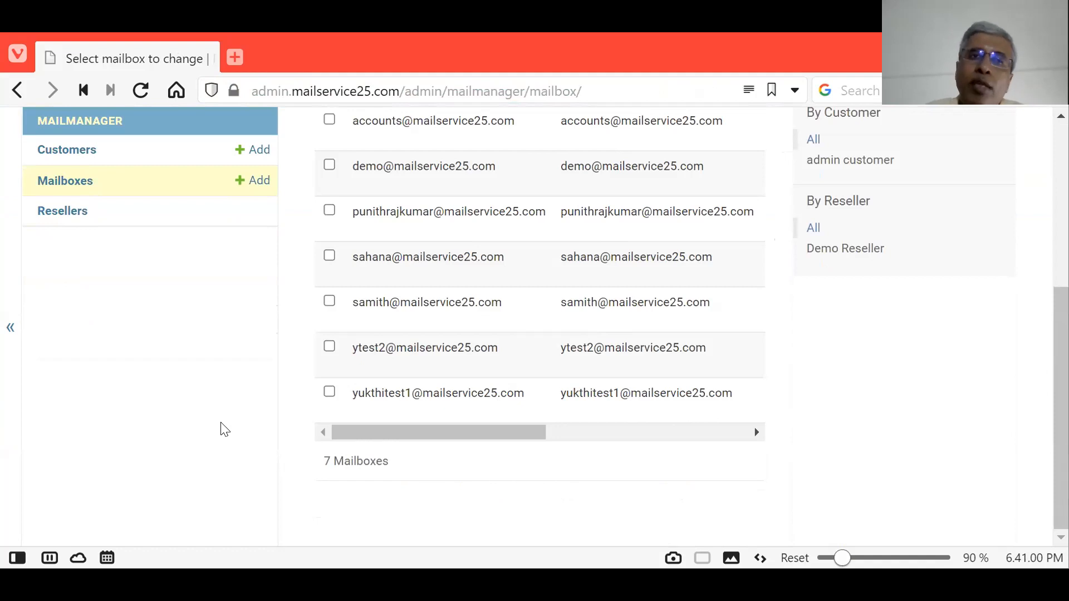
scroll(224, 429, "up", 4)
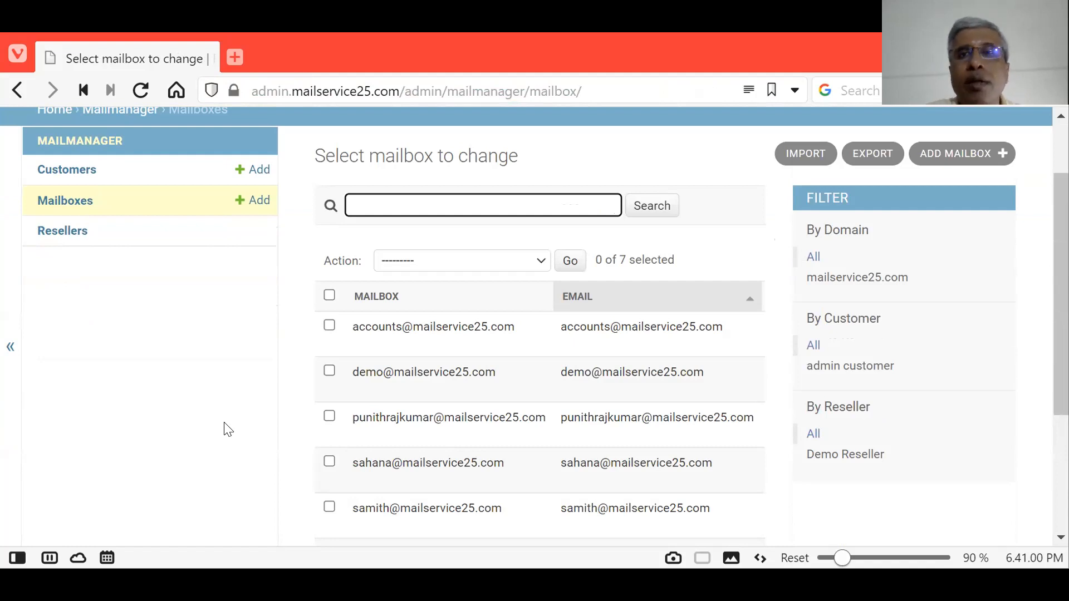
scroll(529, 449, "down", 4)
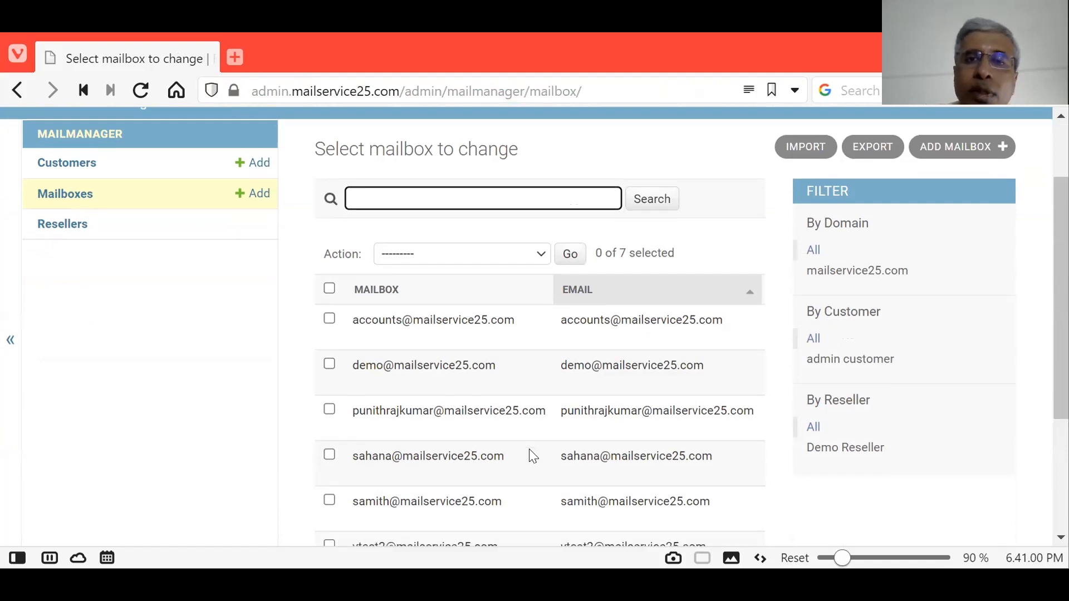
left_click_drag(463, 437, 432, 454)
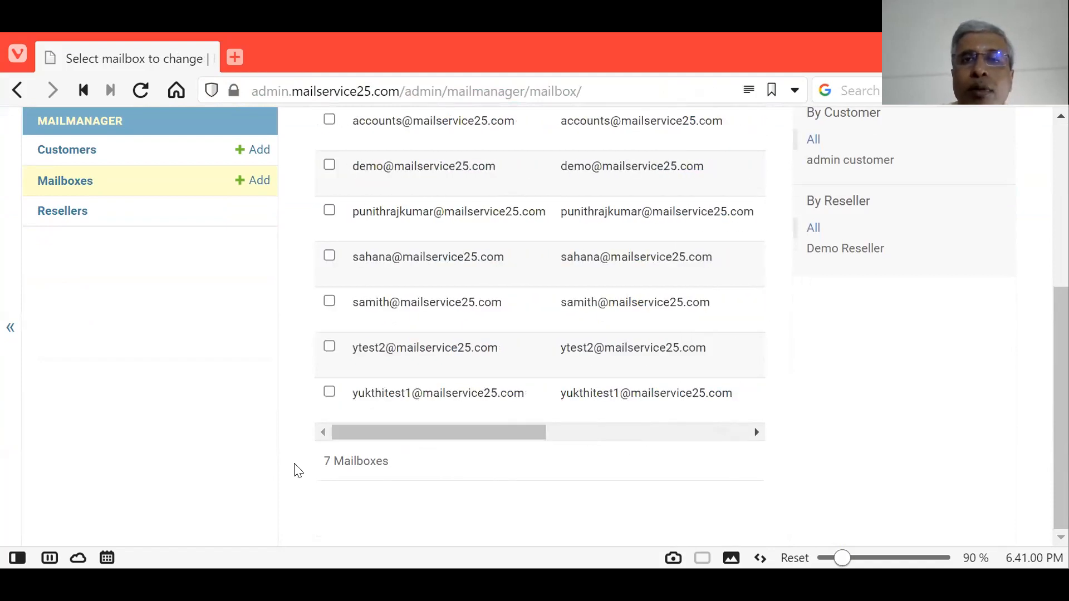
scroll(217, 461, "up", 4)
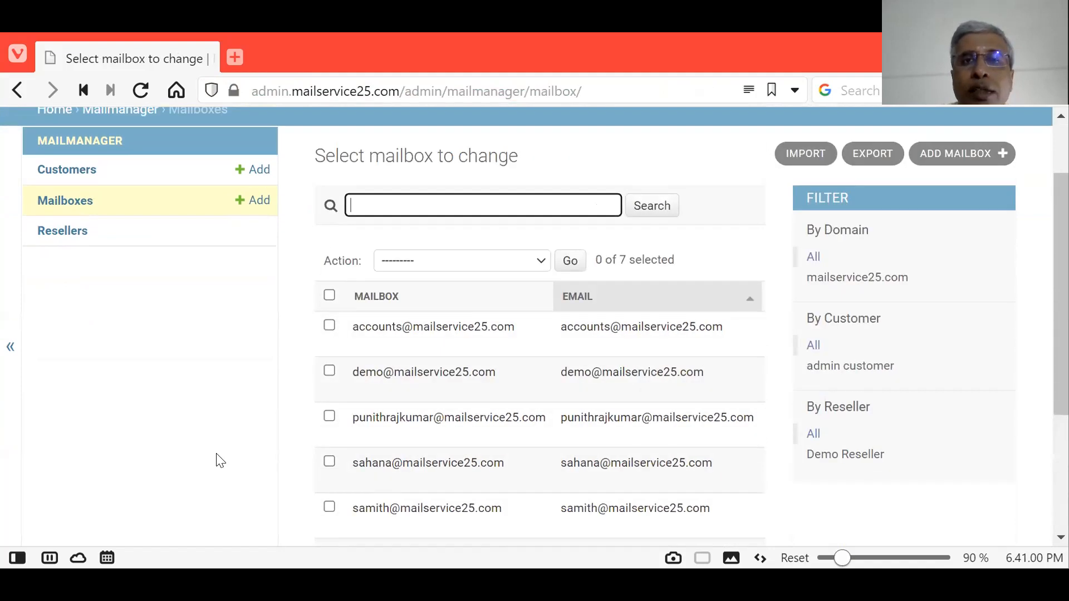
scroll(214, 433, "up", 2)
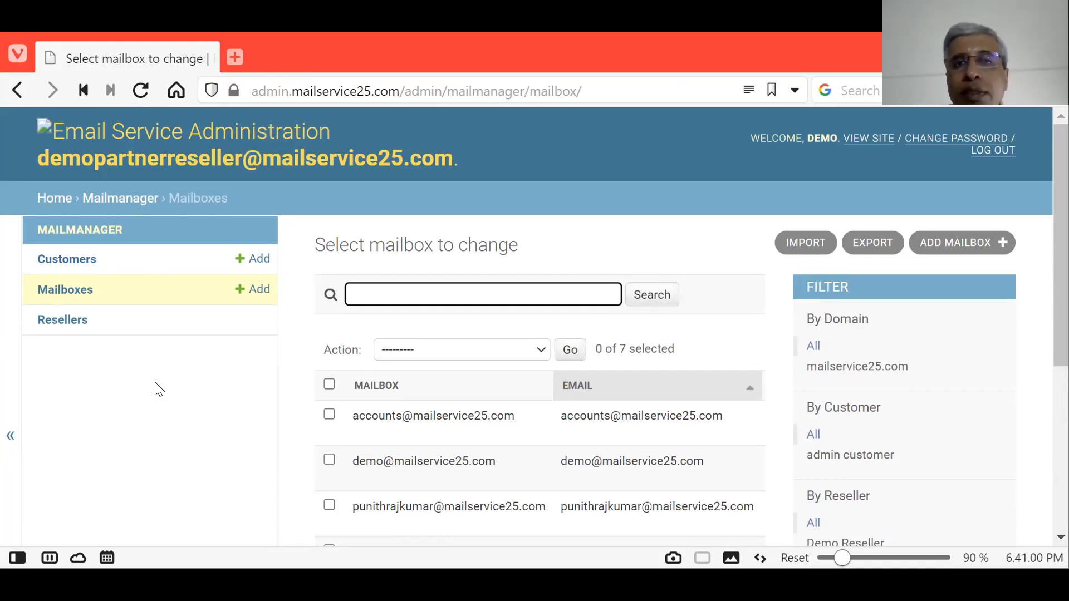
Step: Return to the customers list and examine the customer's allocated and purchased space
left_click(70, 264)
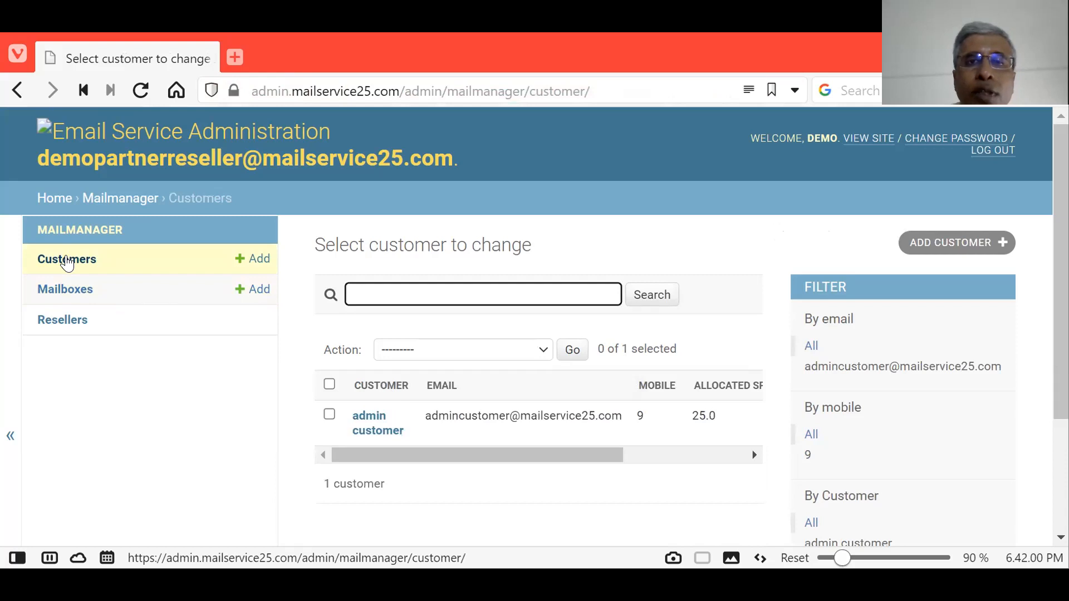
left_click_drag(415, 462, 608, 470)
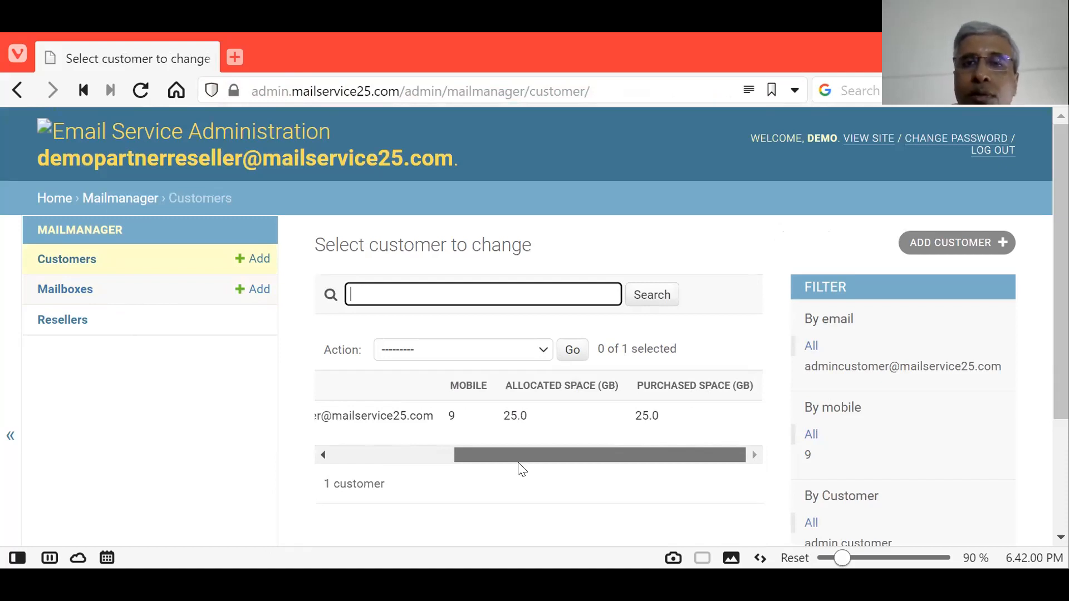
left_click_drag(519, 461, 411, 461)
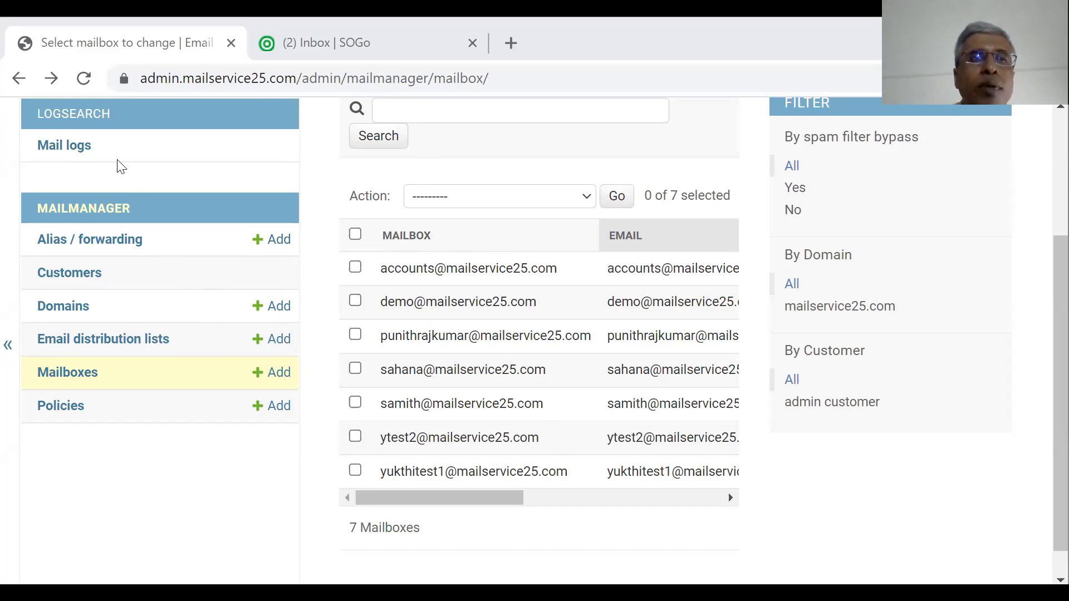
Step: In the customer's administration account, open the mail logs and look through the received entries and their senders
left_click(56, 150)
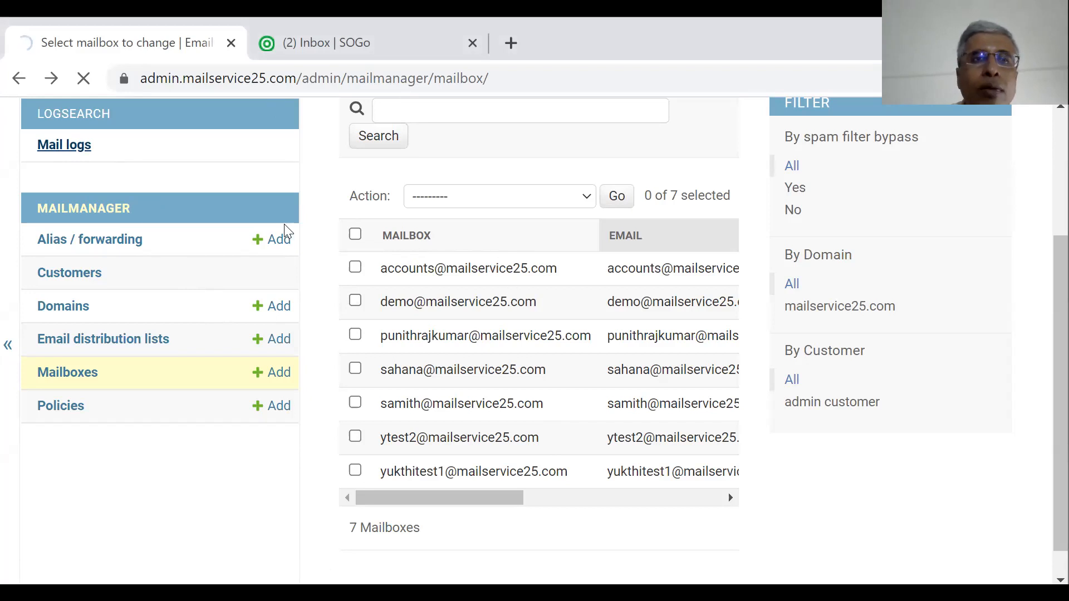
scroll(388, 204, "up", 3)
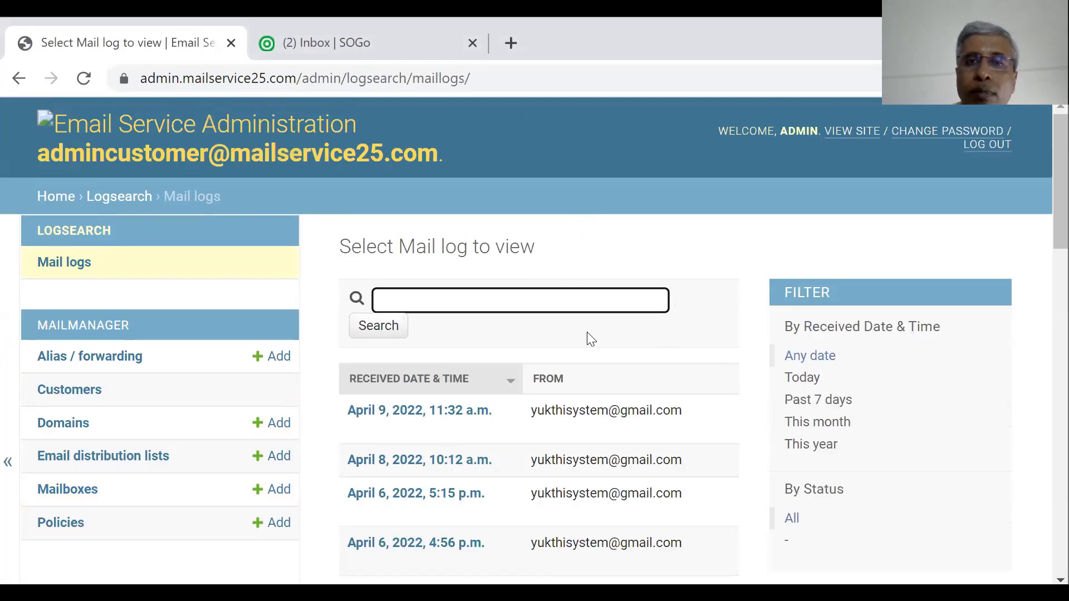
scroll(590, 340, "down", 2)
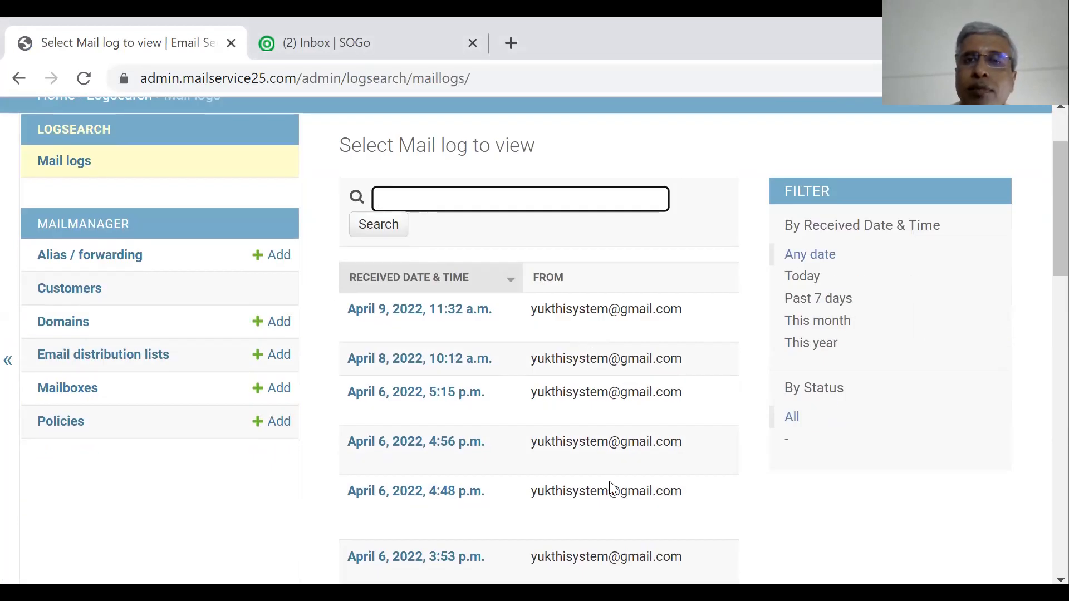
scroll(601, 400, "down", 9)
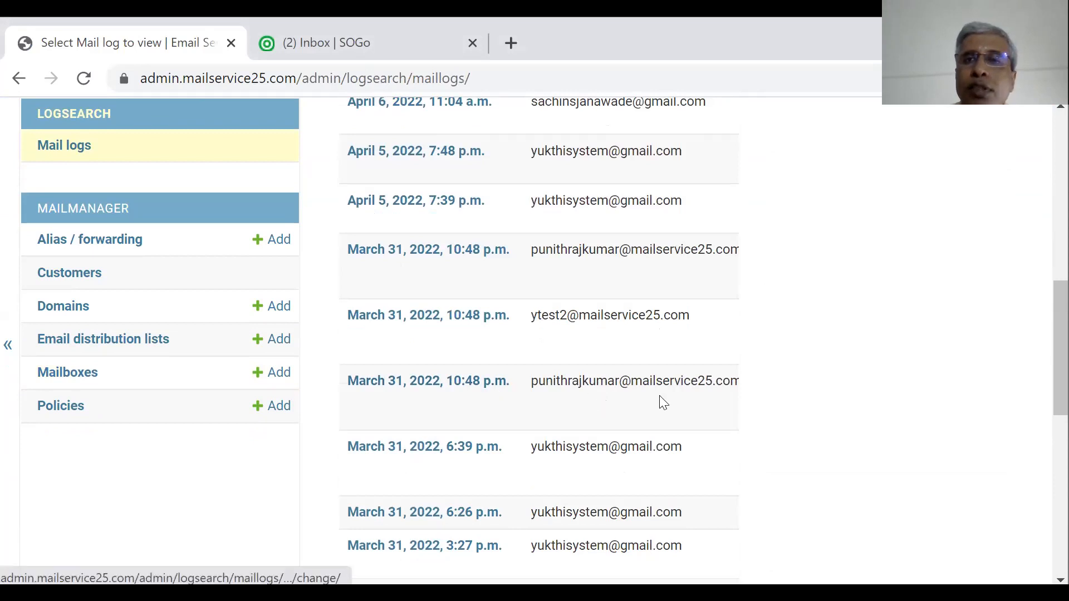
scroll(662, 402, "up", 4)
scroll(662, 402, "up", 4)
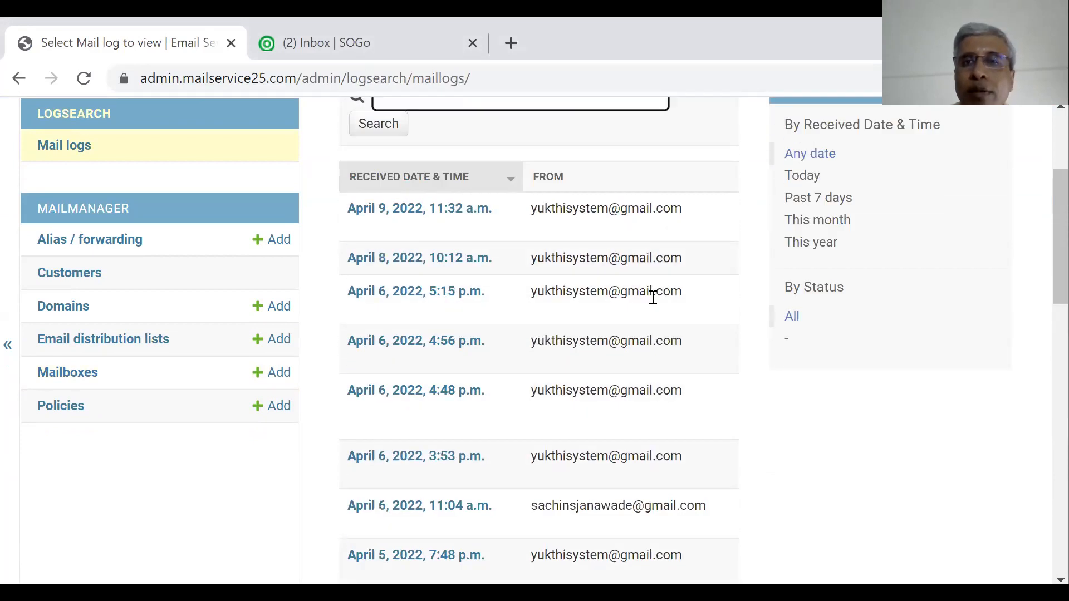
scroll(653, 298, "up", 4)
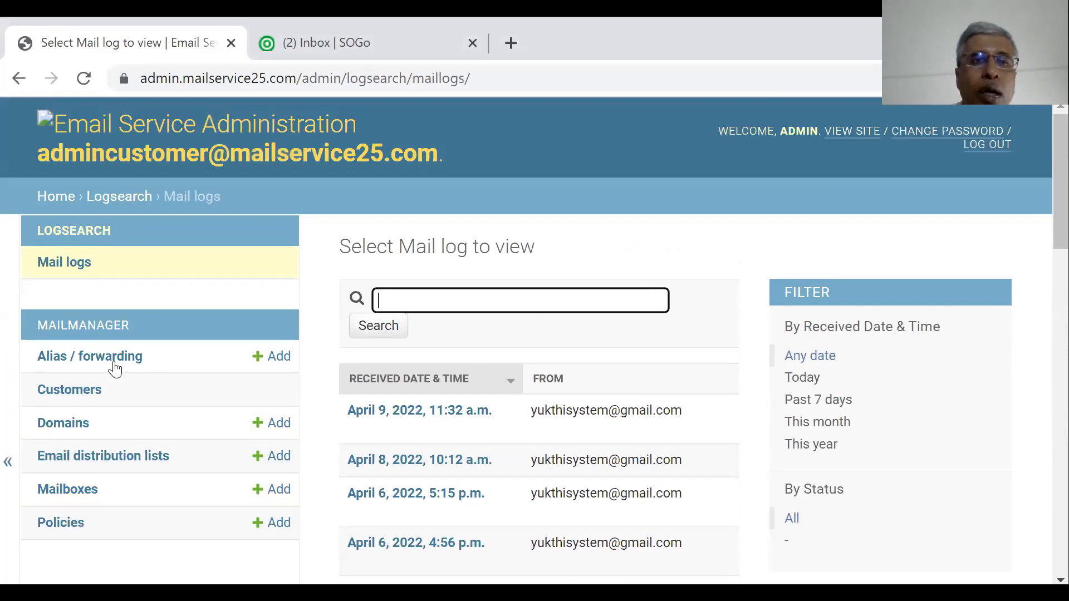
scroll(82, 361, "down", 12)
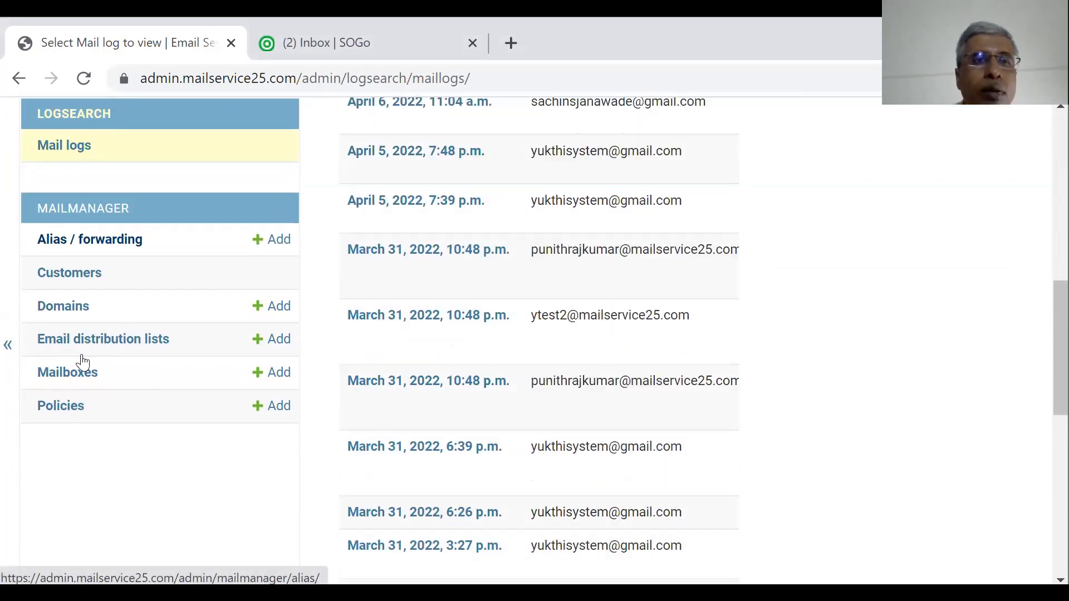
Step: View the alias/forwarding list, and examine the space columns in the domains list
left_click(81, 243)
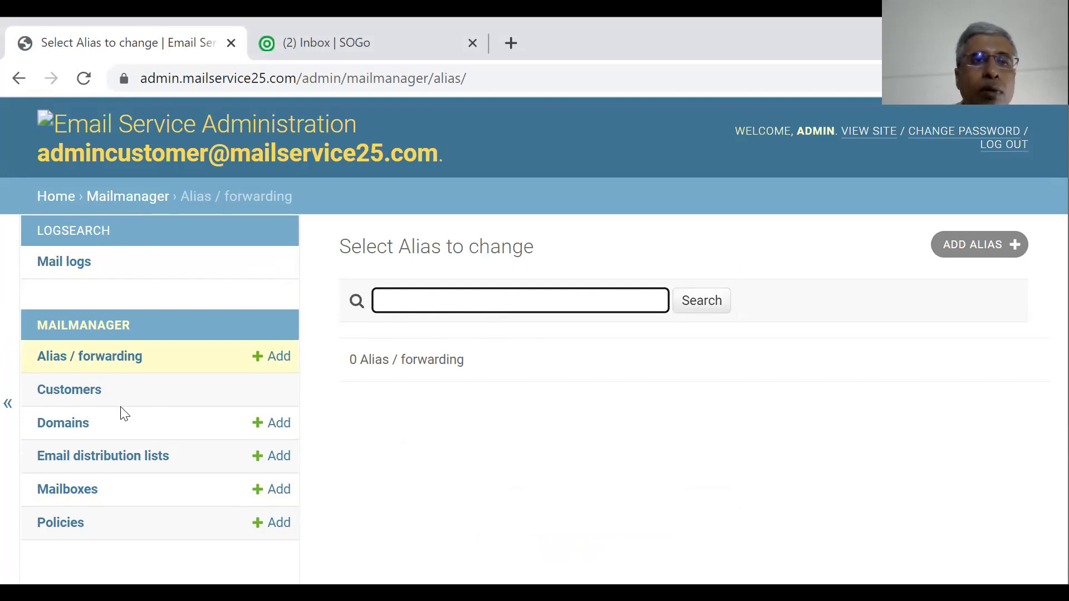
left_click(64, 425)
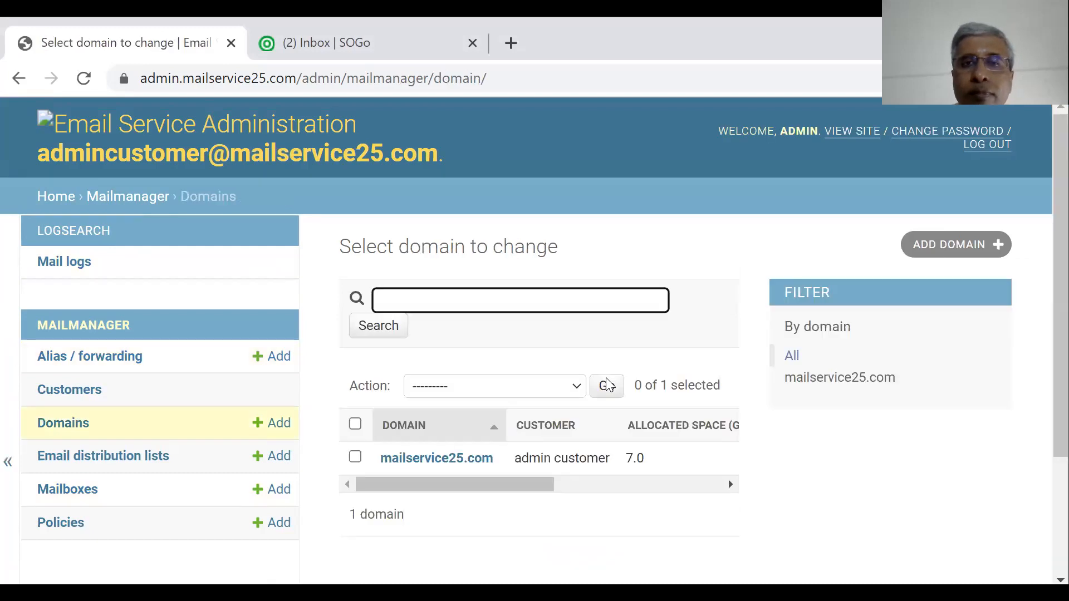
scroll(610, 384, "down", 2)
left_click_drag(523, 387, 611, 401)
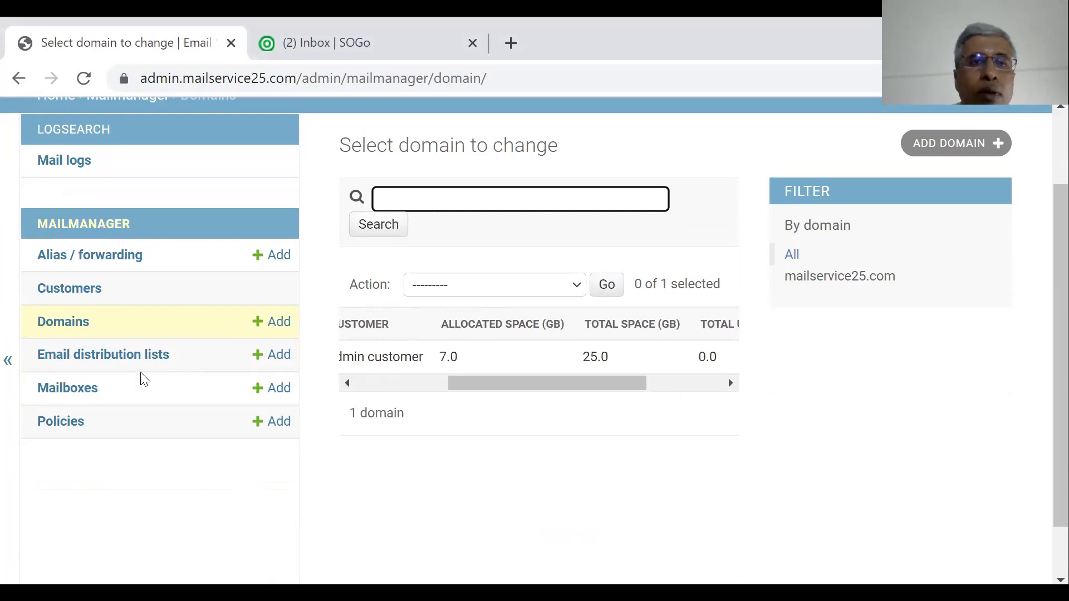
Step: Open the team email distribution list and review its mailboxes, maximum mail size, sending permission and external mail ids
left_click(89, 363)
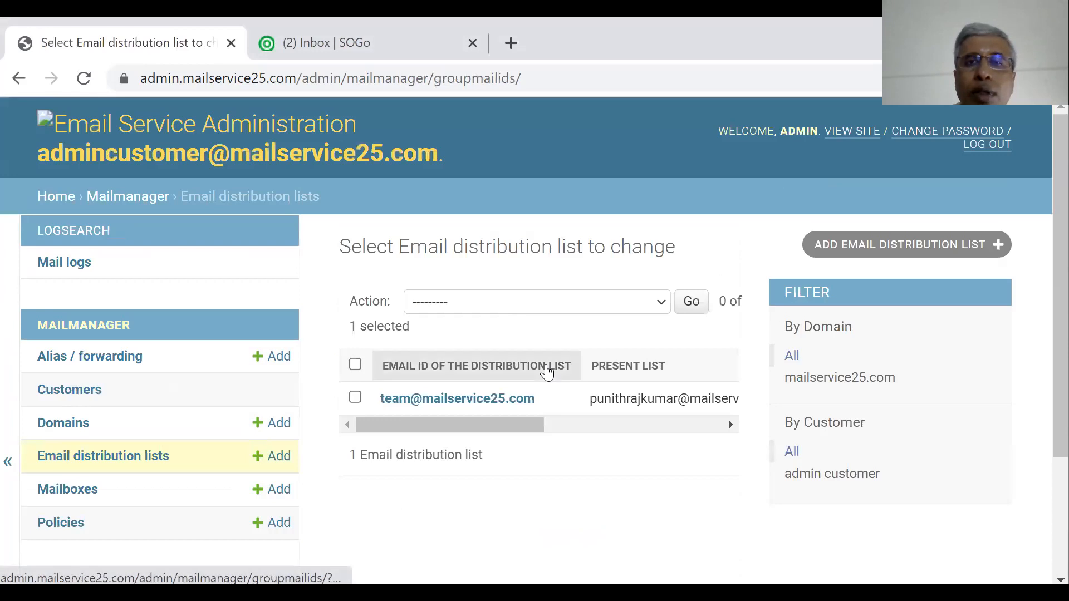
left_click(462, 400)
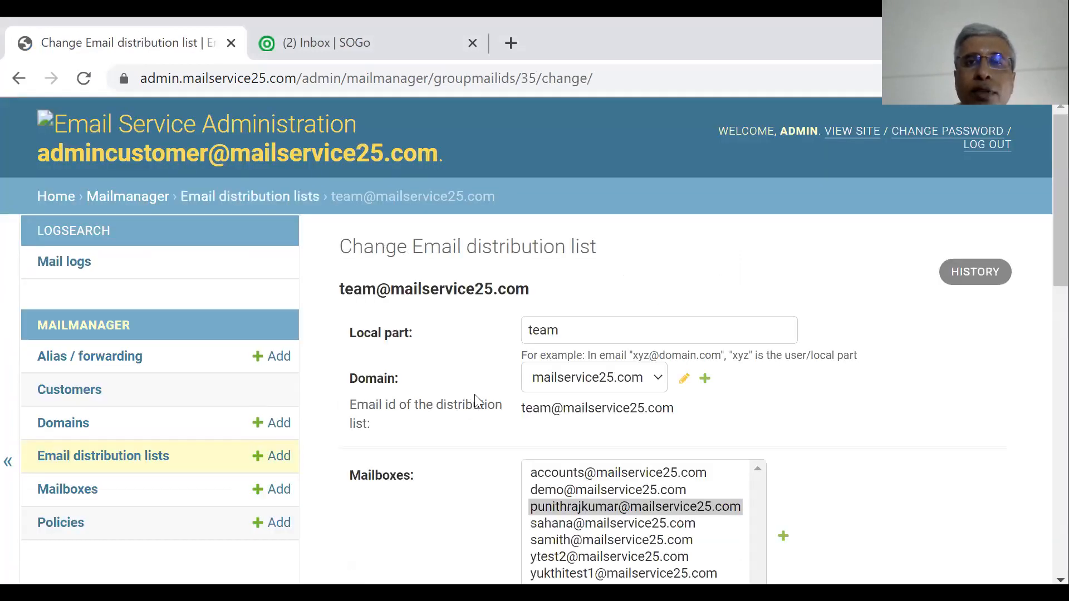
scroll(866, 375, "down", 2)
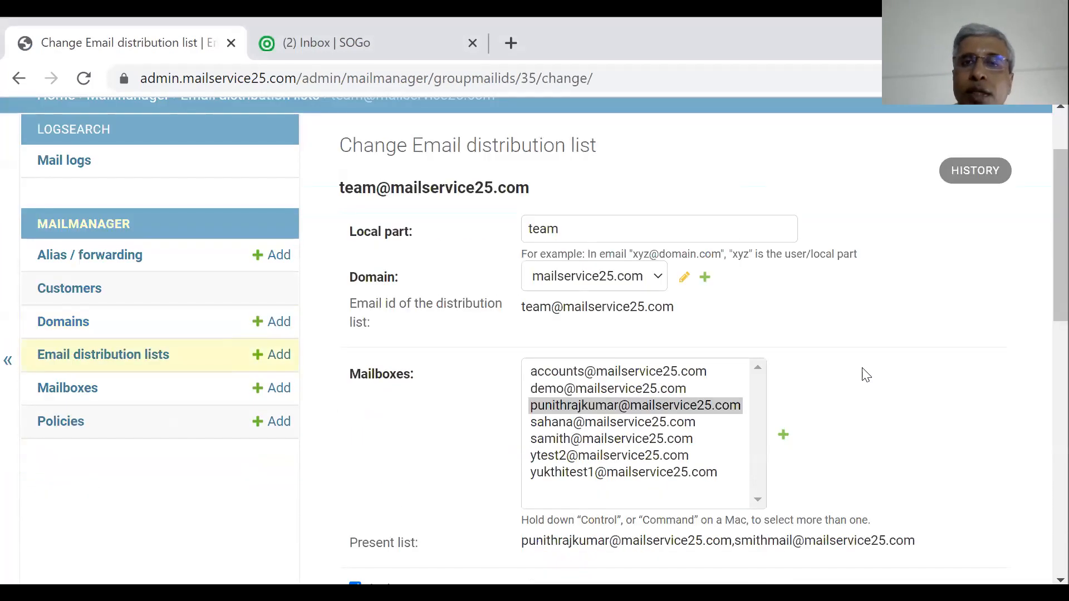
scroll(866, 375, "down", 7)
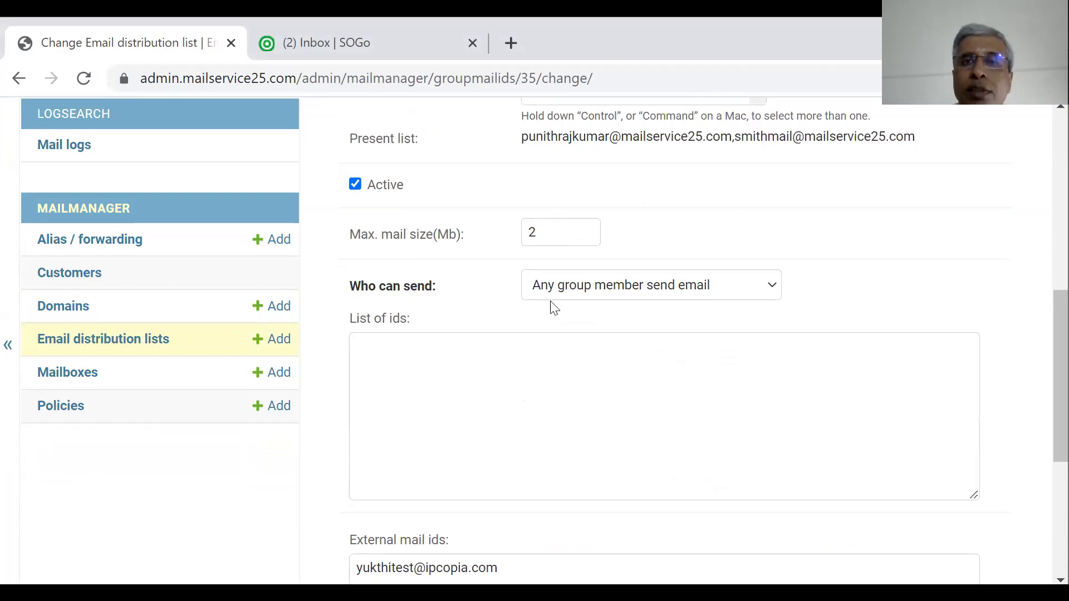
scroll(550, 380, "down", 4)
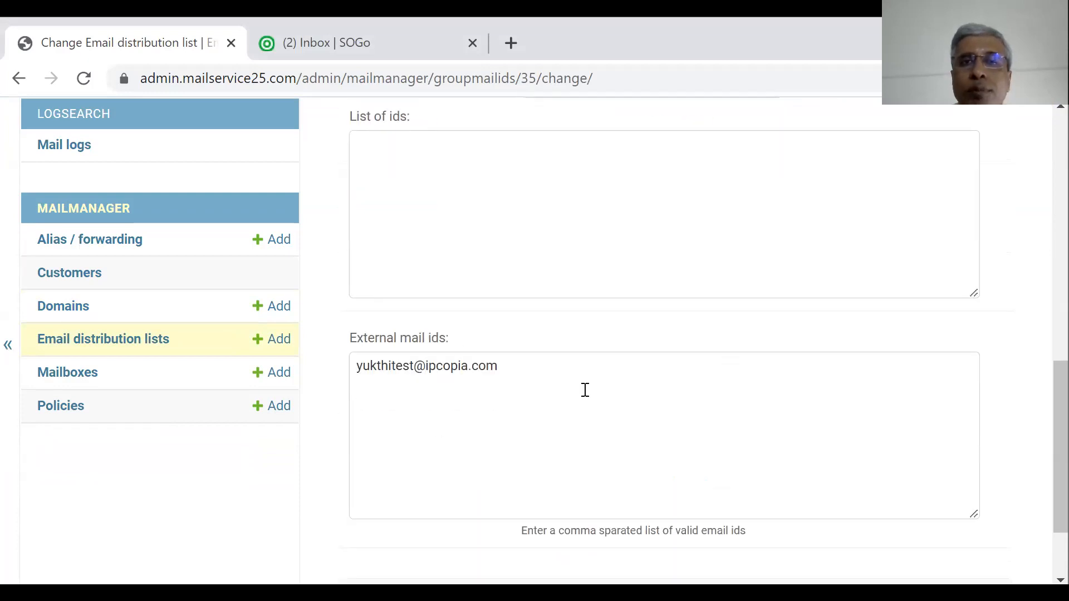
Step: Open the form for adding a mailbox and review its space, domain, password, authentication, archive, spam bypass and policy options
left_click(66, 374)
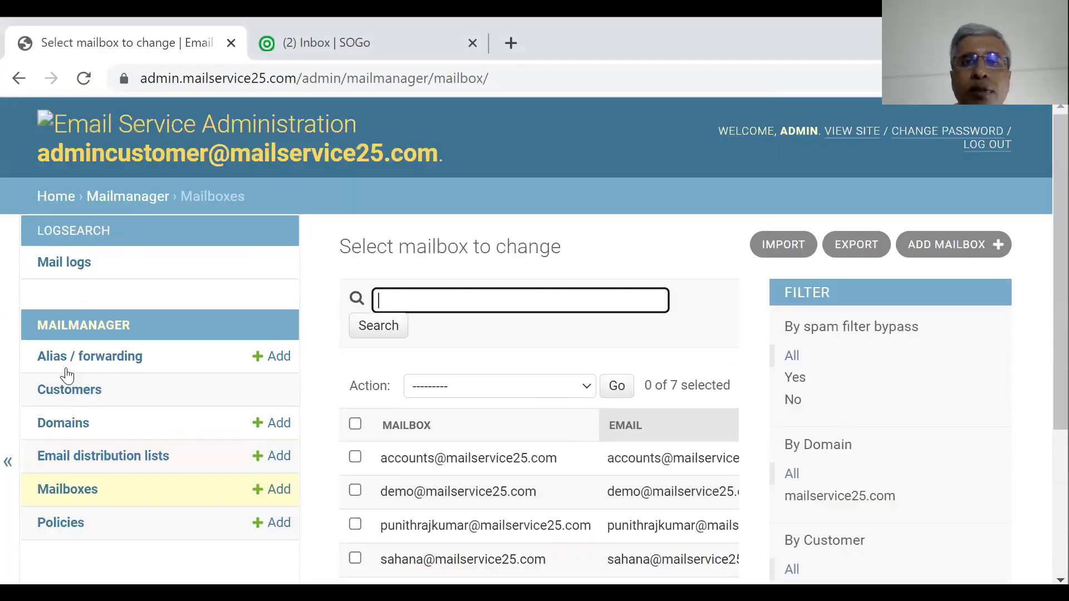
scroll(281, 430, "down", 2)
left_click(273, 388)
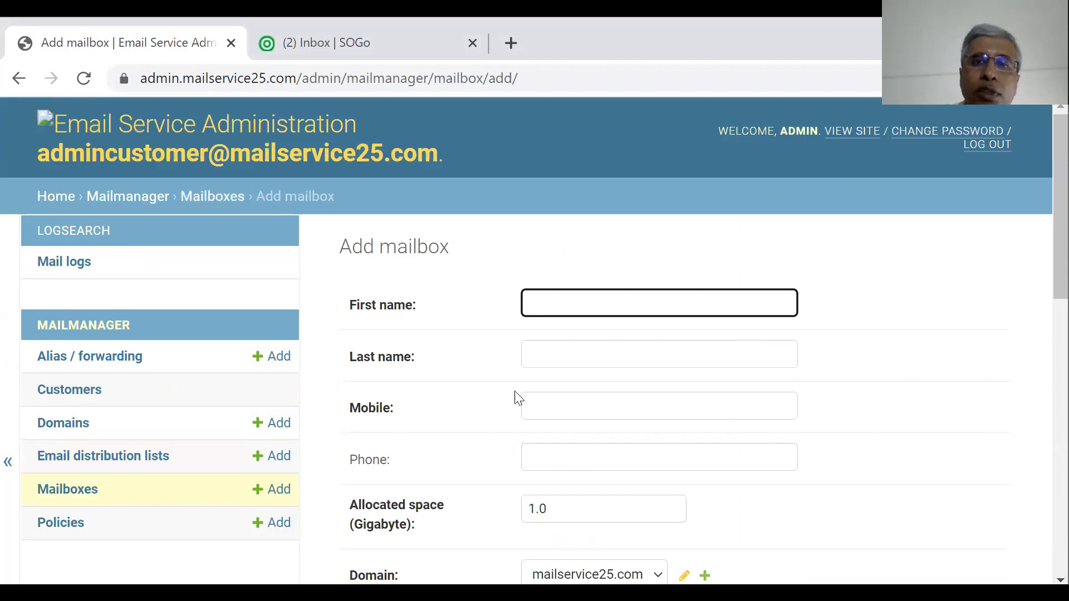
scroll(661, 344, "down", 3)
scroll(664, 343, "down", 2)
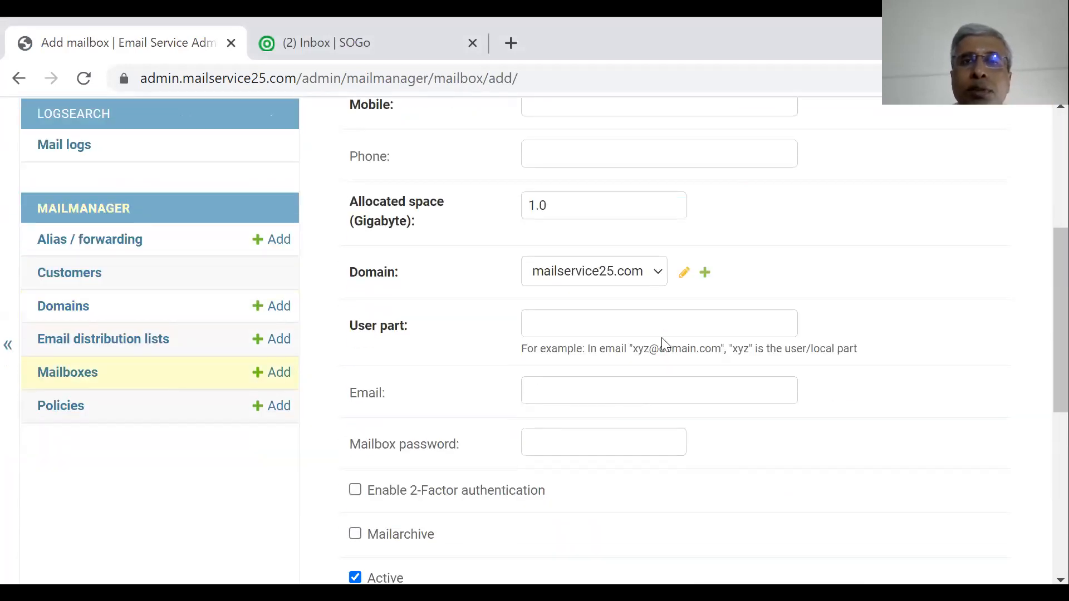
scroll(662, 344, "down", 4)
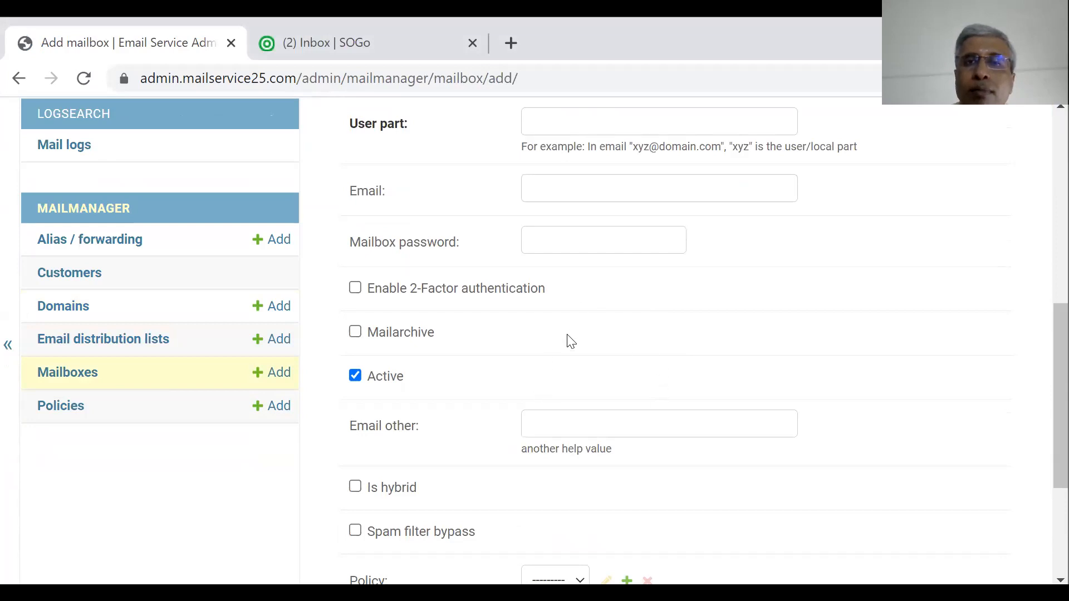
scroll(568, 339, "down", 2)
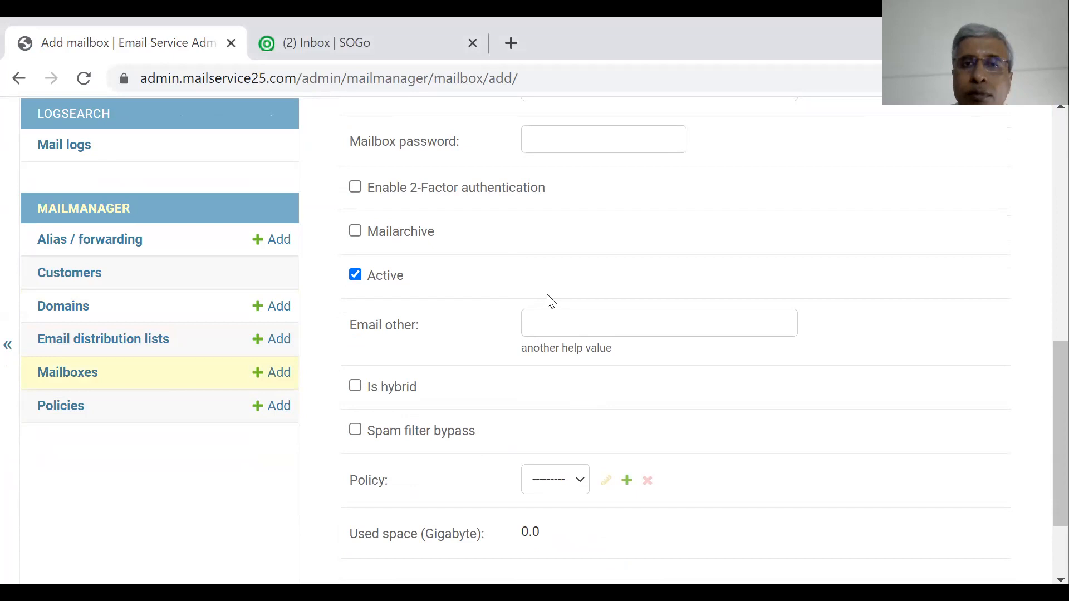
scroll(534, 312, "down", 2)
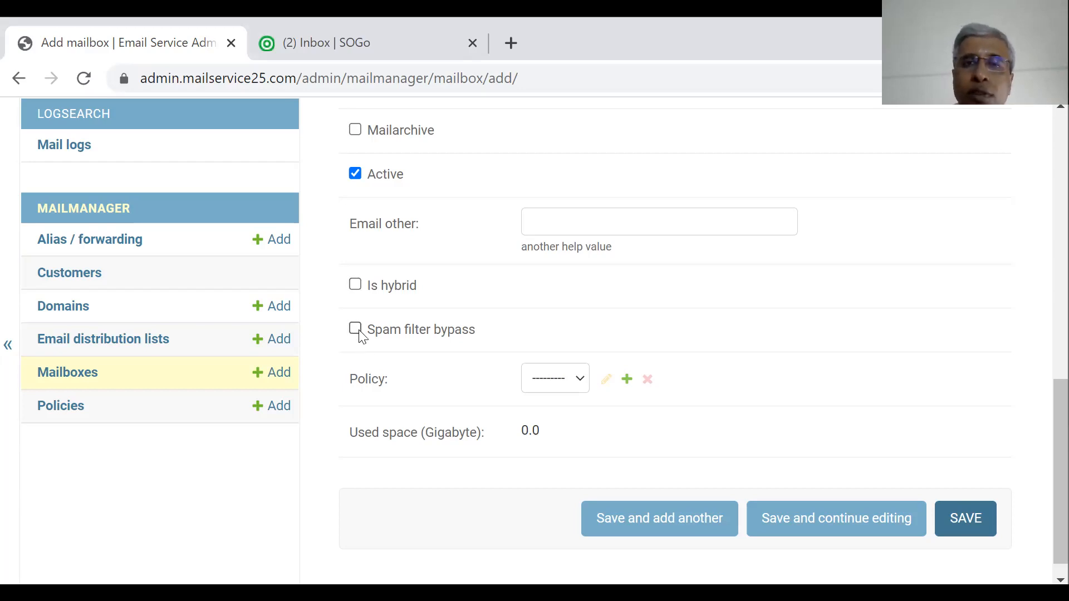
left_click(579, 381)
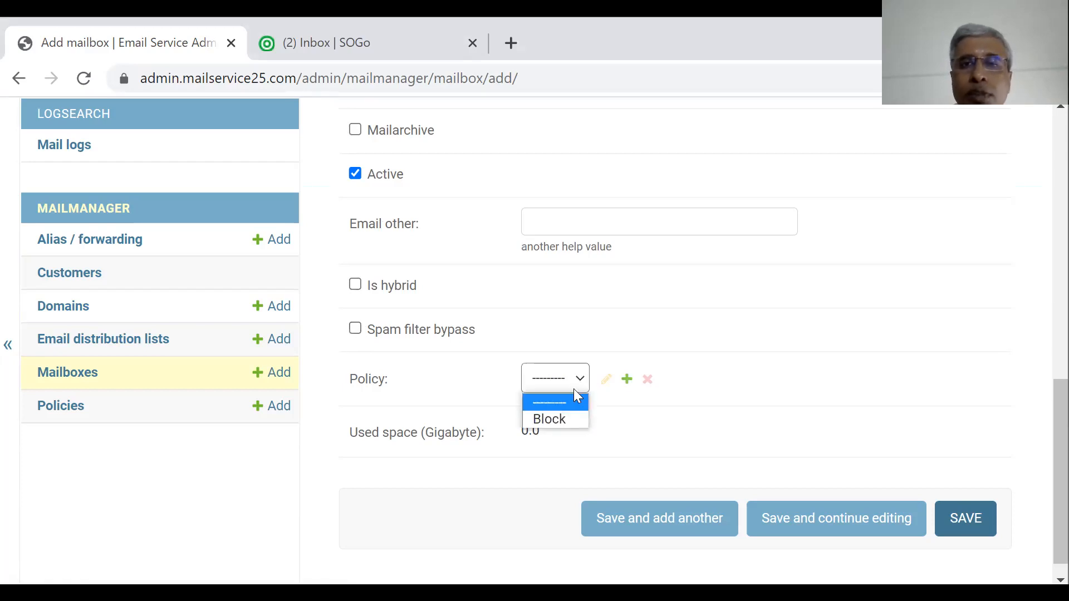
left_click(239, 490)
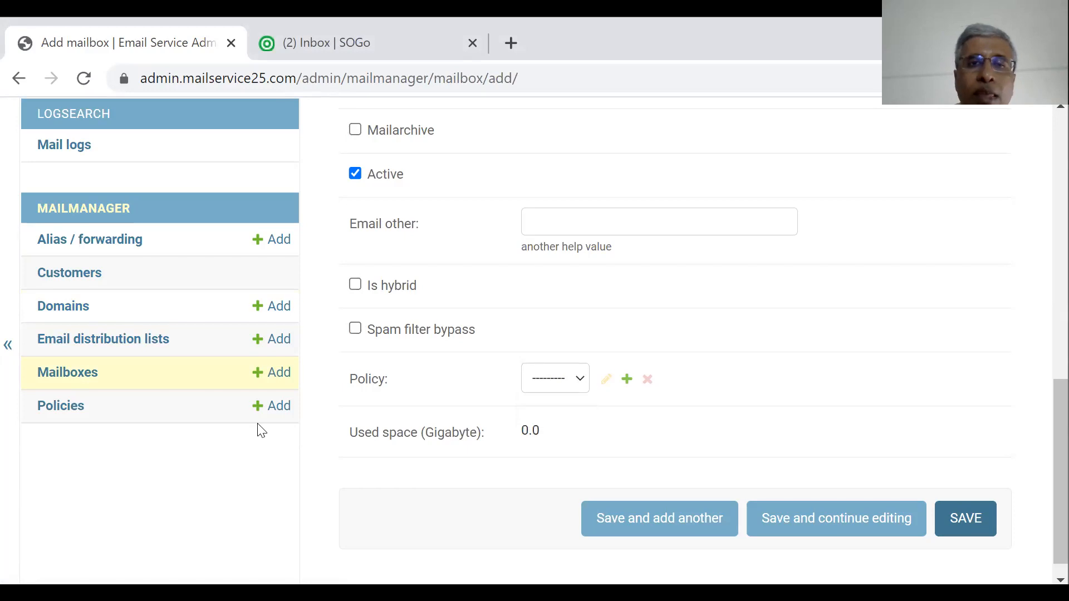
Step: View the policies list, and examine the new policy form's mail size limit, incoming and outgoing blocking options and exception lists
left_click(68, 417)
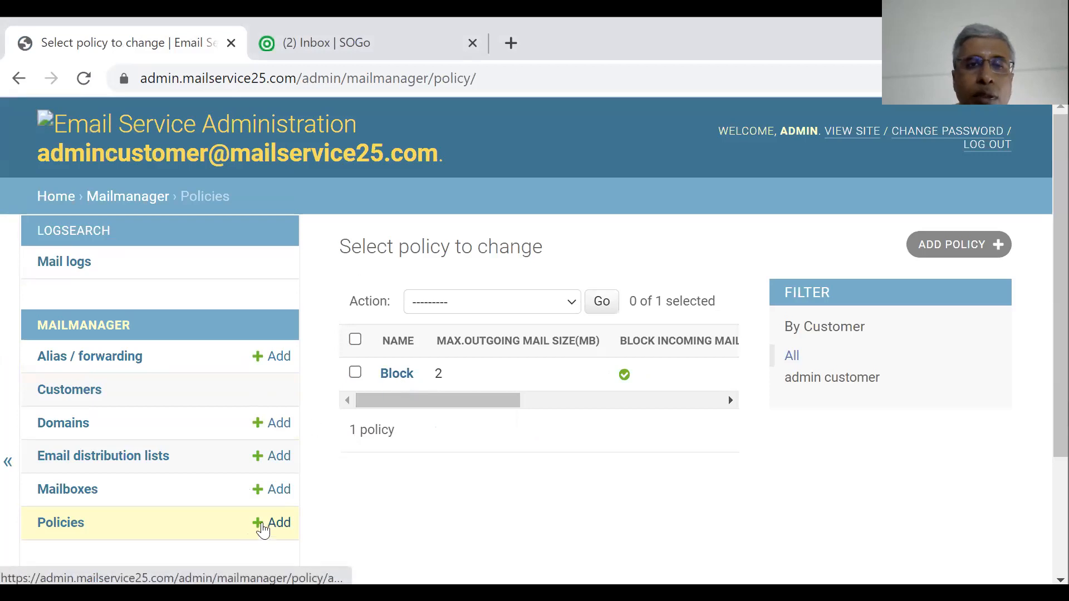
left_click(271, 523)
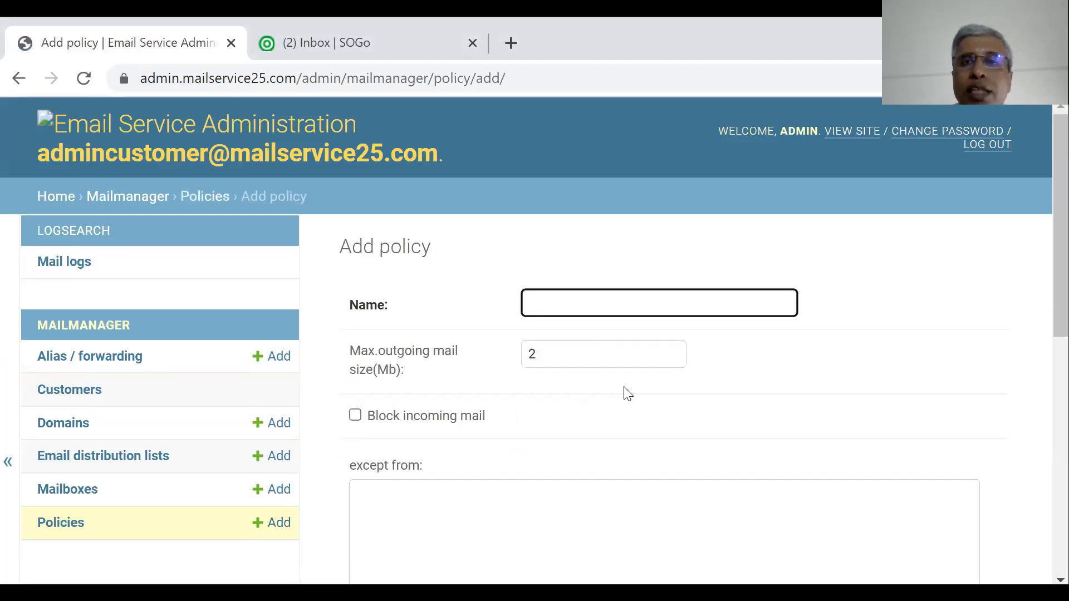
scroll(629, 394, "down", 2)
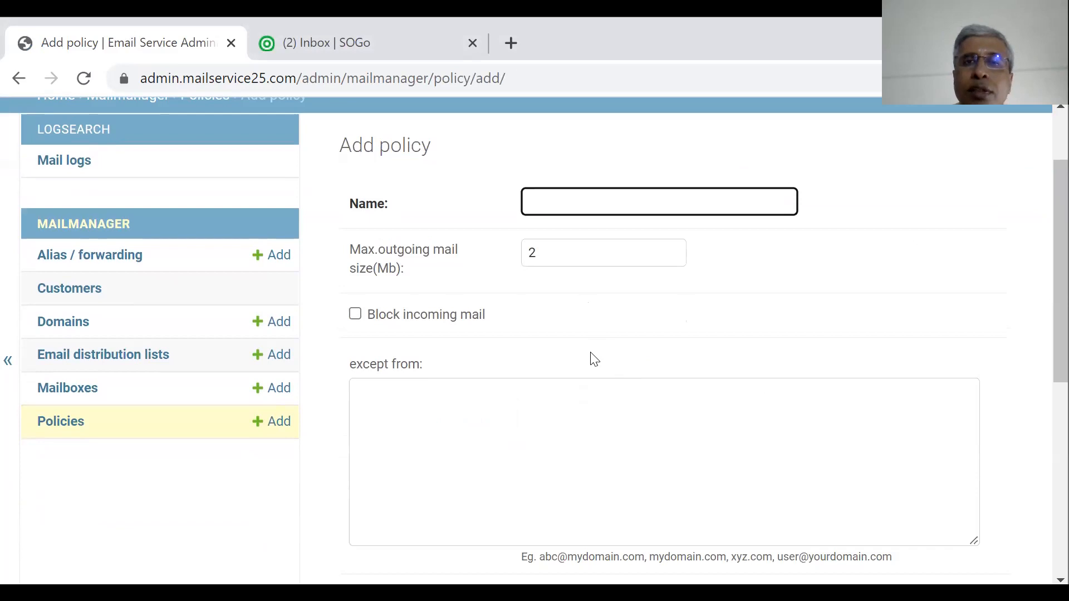
scroll(591, 357, "down", 2)
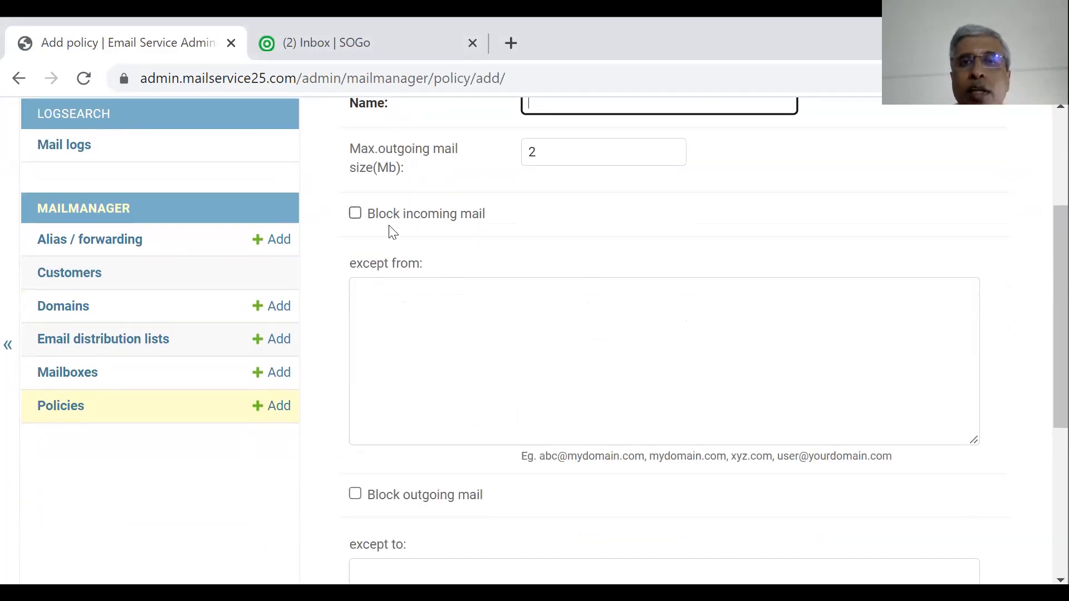
scroll(404, 307, "down", 2)
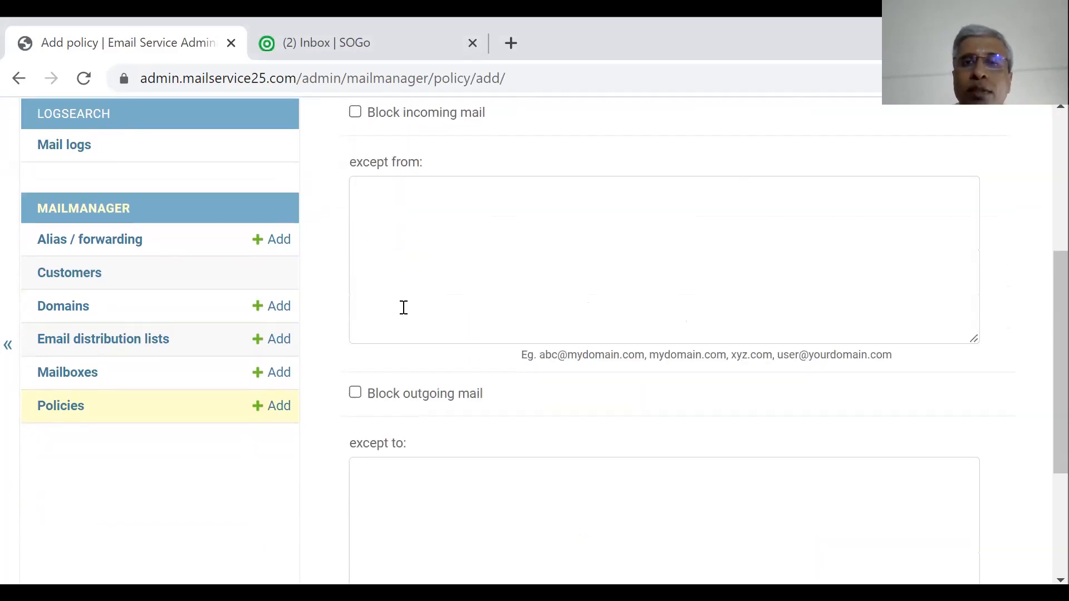
scroll(404, 307, "down", 2)
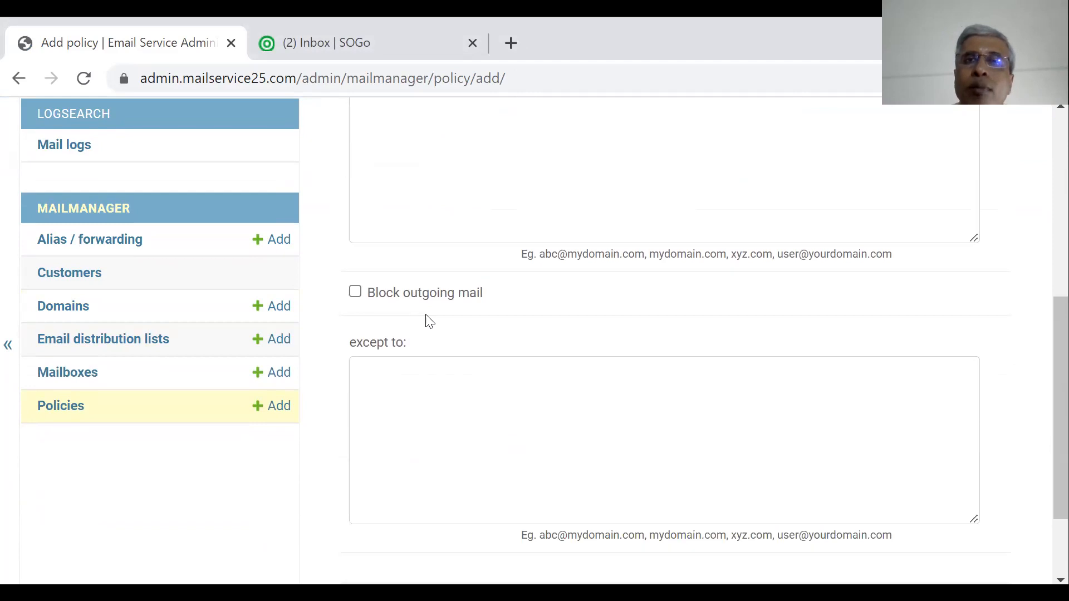
scroll(549, 443, "down", 2)
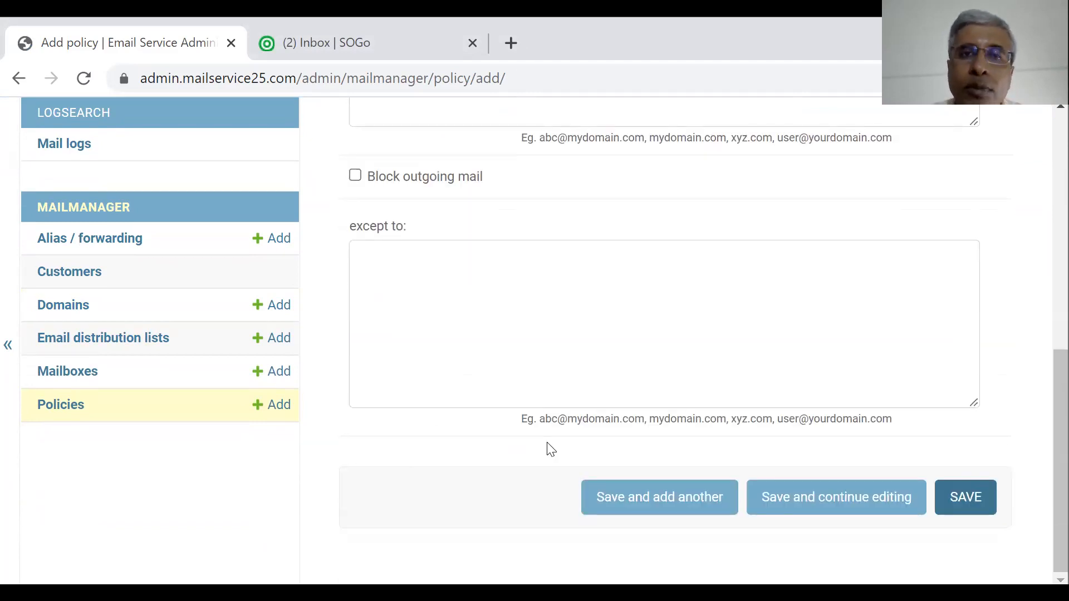
scroll(362, 437, "up", 2)
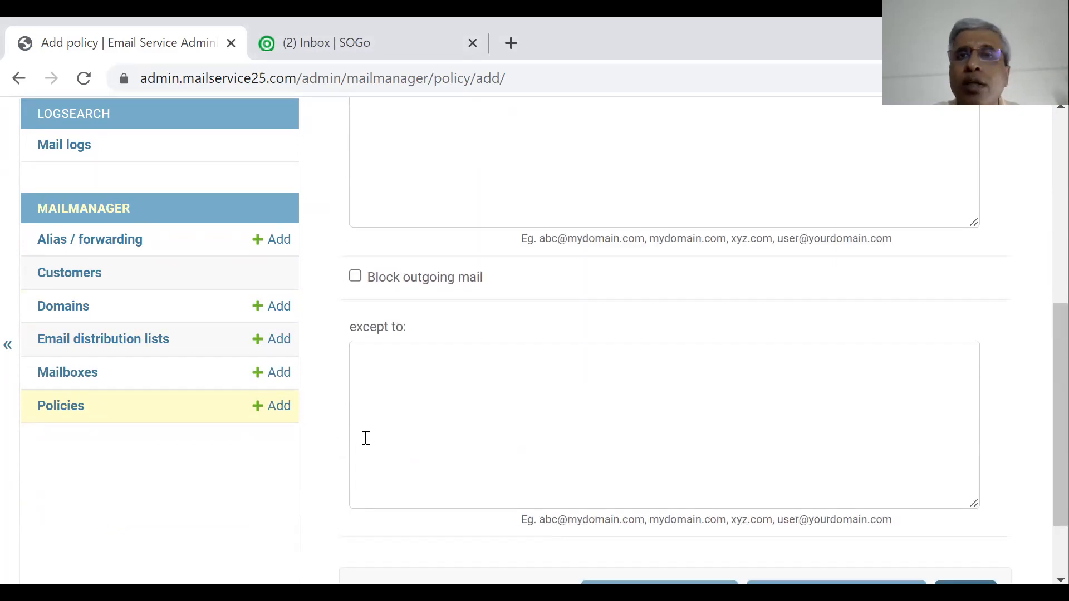
scroll(366, 438, "up", 7)
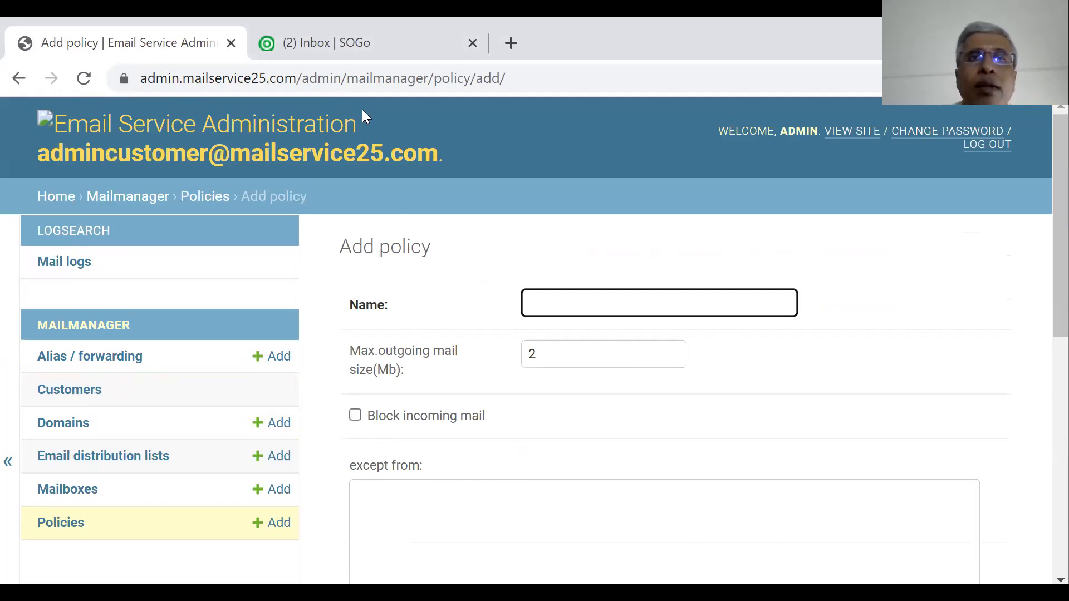
Step: Switch to the SOGo webmail inbox and view the "another" message with its image attachment
left_click(312, 44)
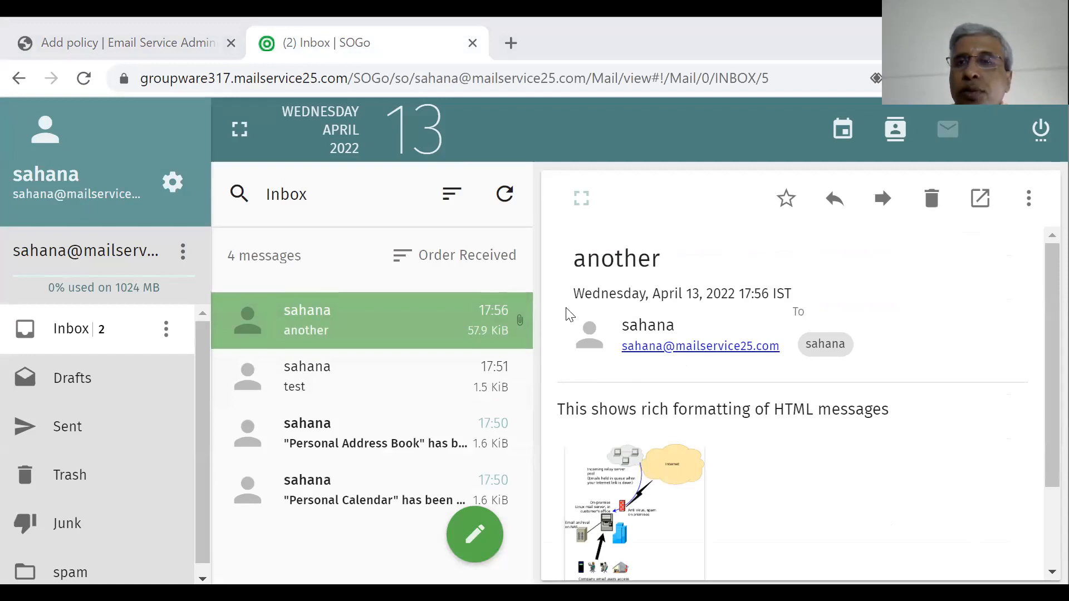
scroll(831, 435, "down", 2)
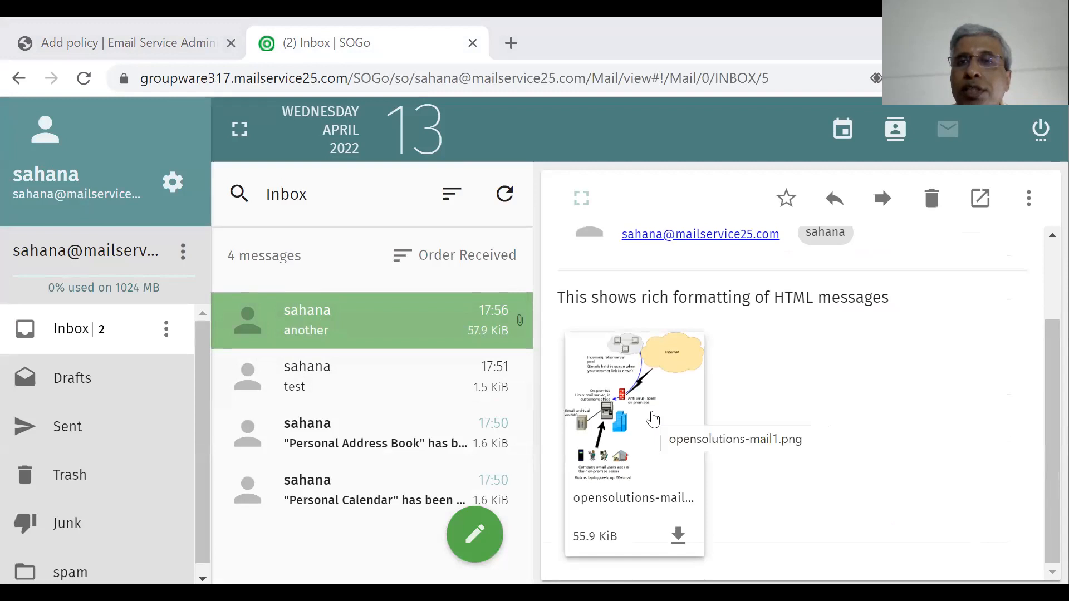
scroll(821, 379, "up", 2)
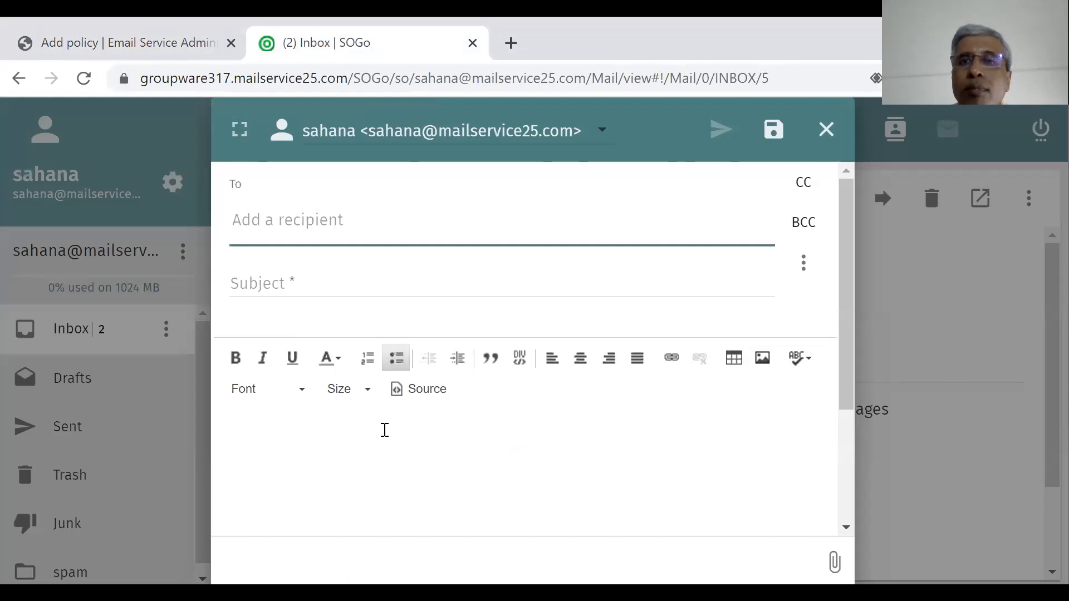
Step: Examine the recipient fields and formatting tools of a blank new message, and close it unsent
left_click(381, 464)
scroll(381, 462, "down", 3)
scroll(388, 464, "up", 3)
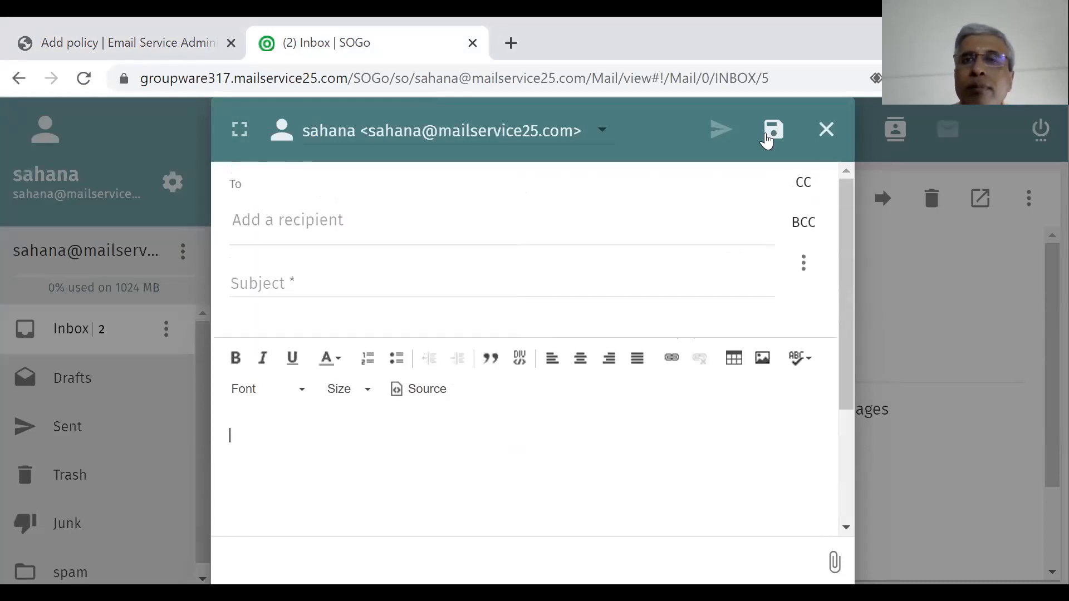
left_click(825, 130)
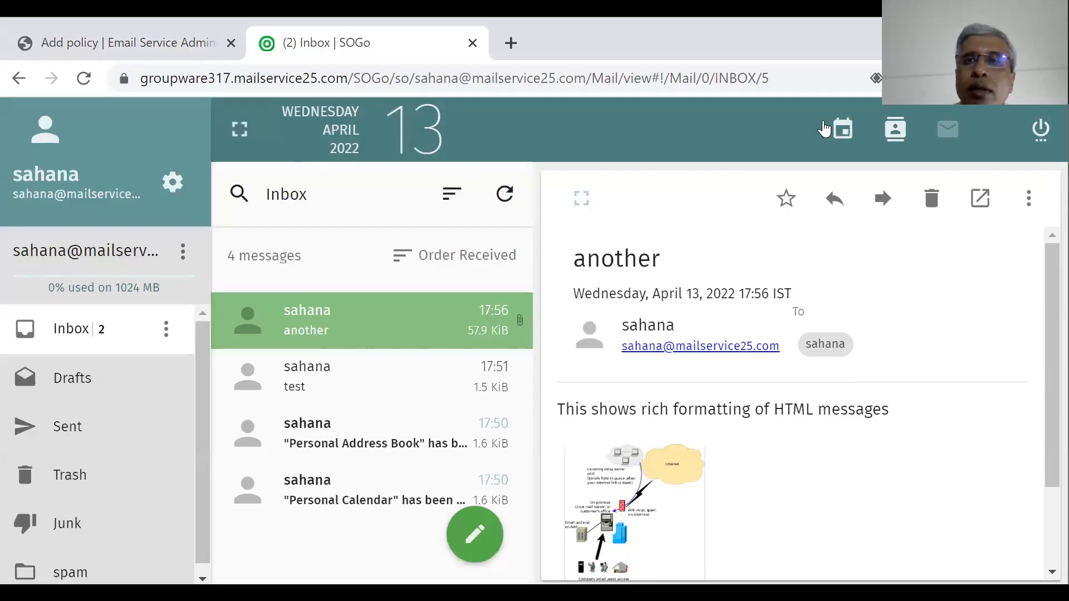
Step: In the calendar, open a new event form and review its privacy, date, time, repeat, attendee and reminder options
left_click(844, 131)
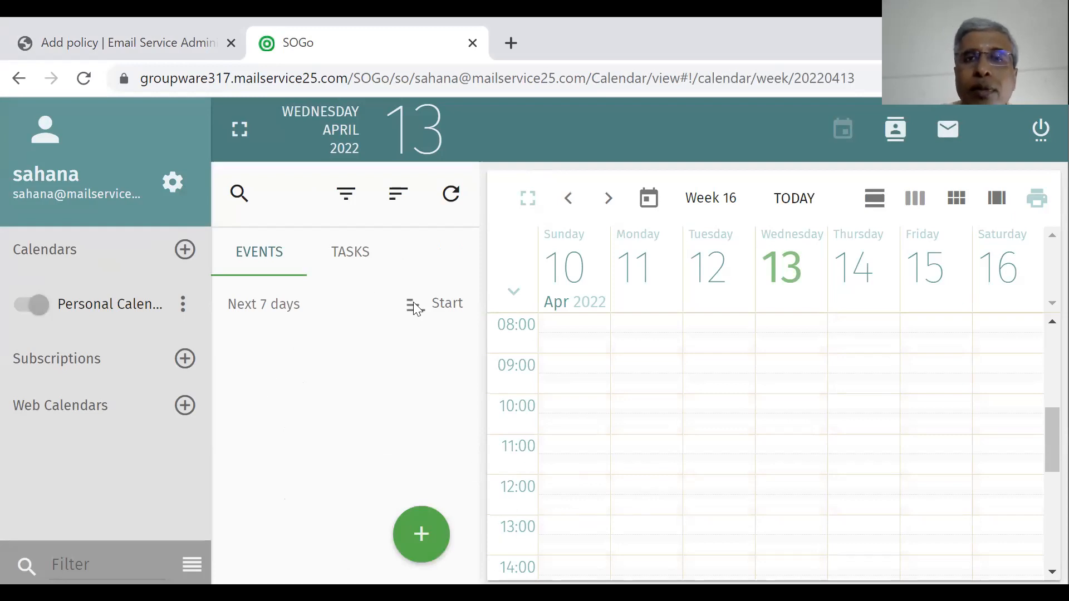
mouse_move(427, 544)
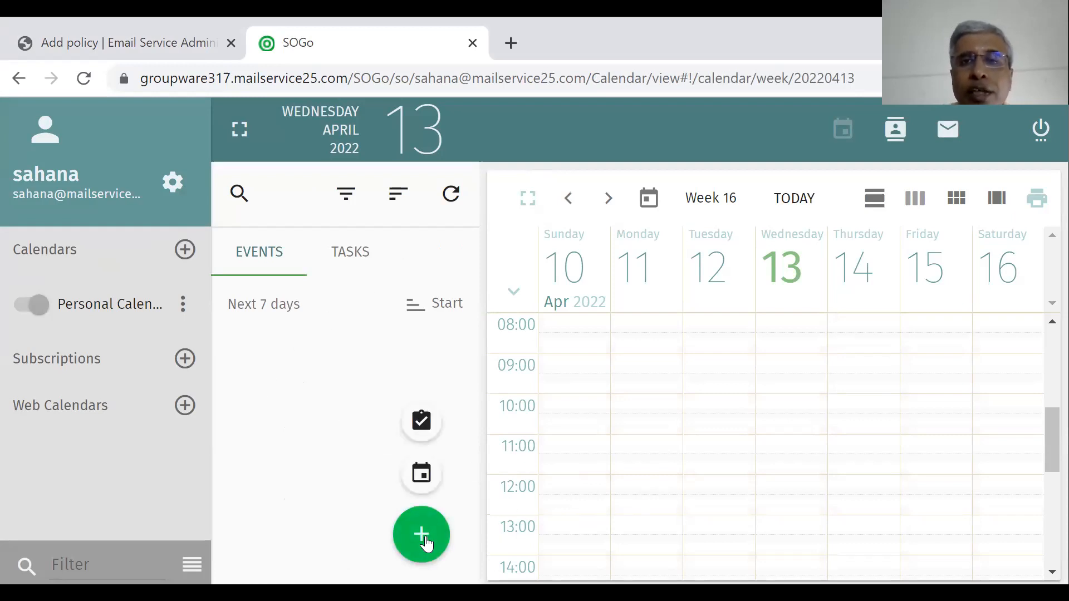
left_click(423, 488)
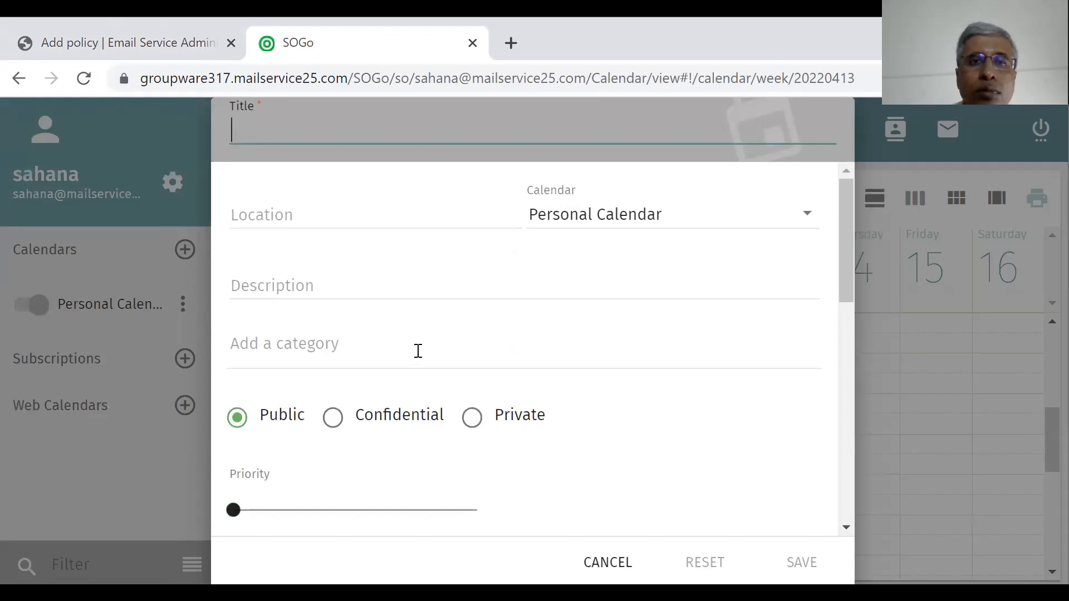
scroll(419, 351, "down", 7)
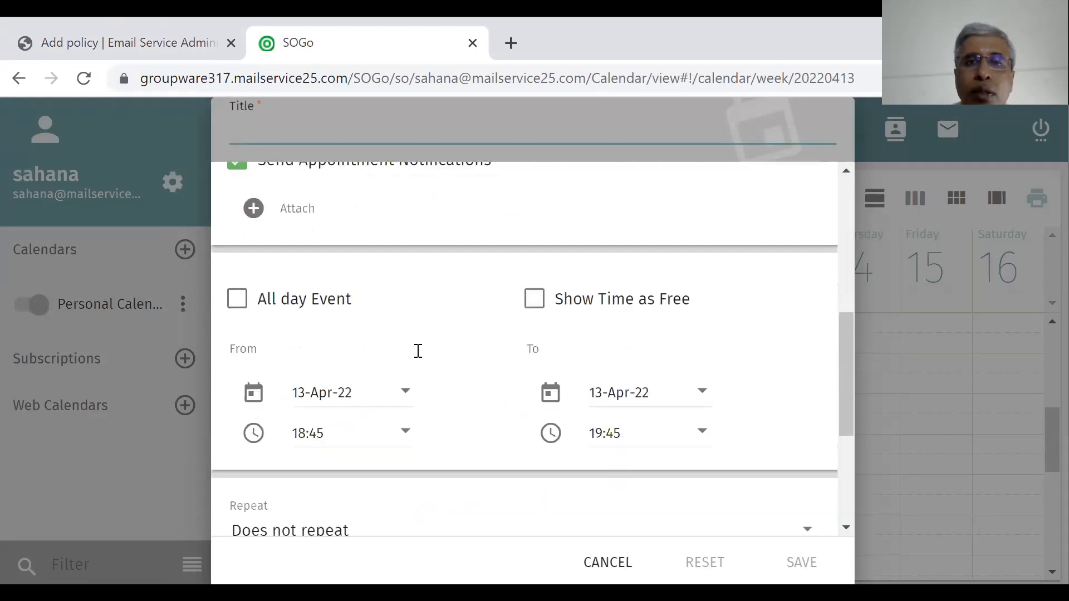
scroll(419, 356, "down", 2)
scroll(421, 358, "down", 3)
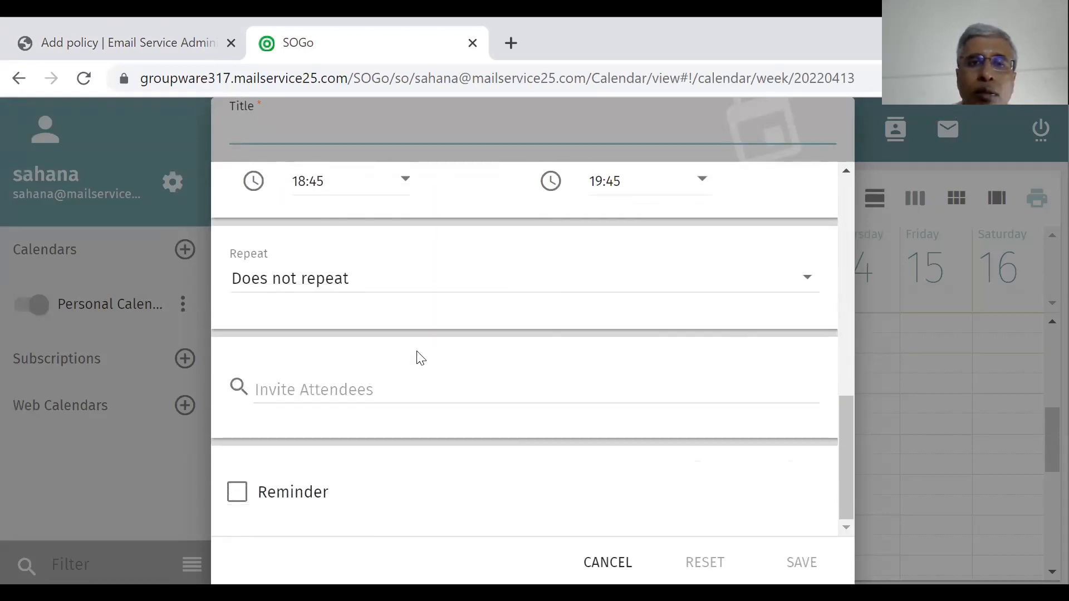
Step: Try inviting the accounts mailbox as an attendee, check the free-busy timeline, and discard the event
left_click(396, 387)
type("acc")
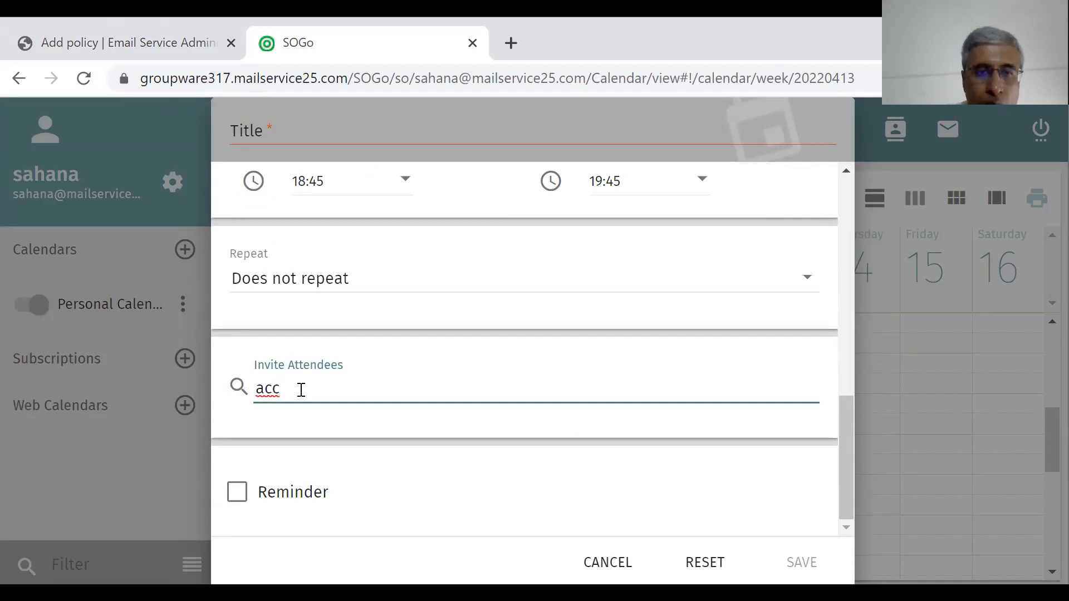
type("oun")
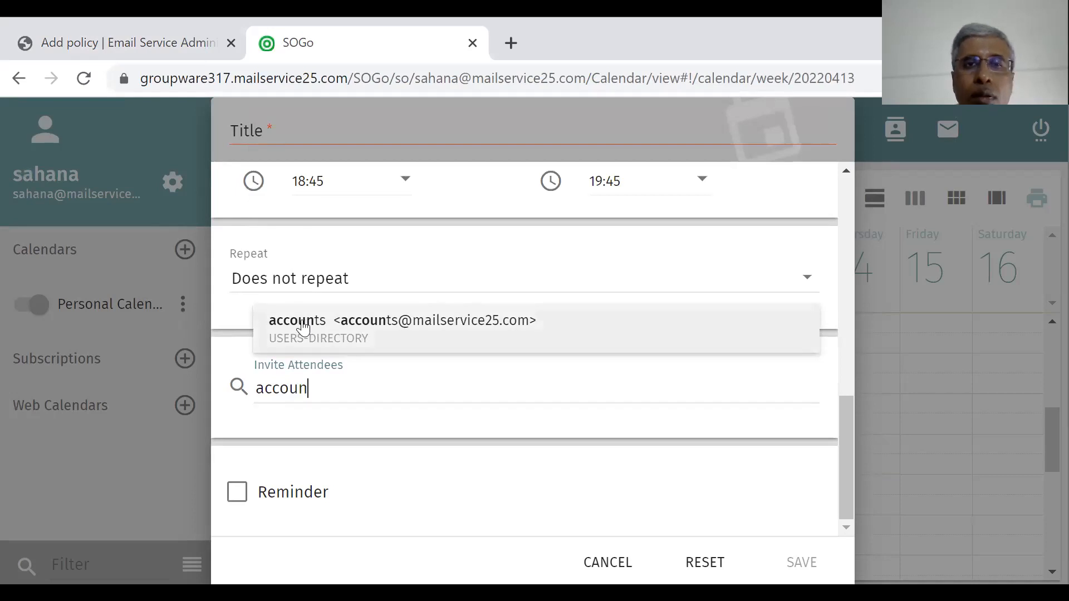
left_click(302, 327)
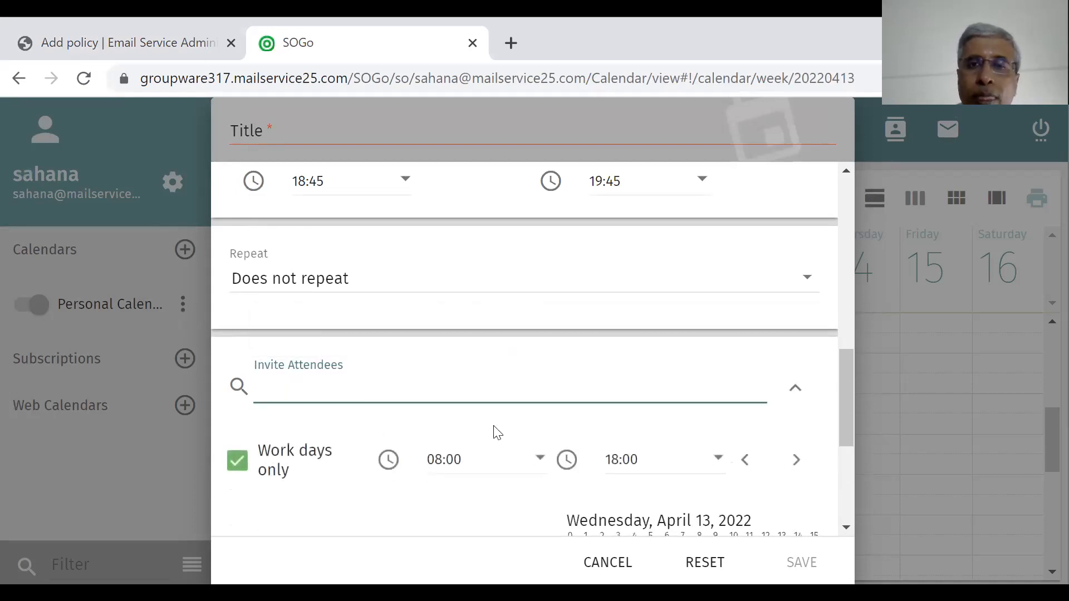
scroll(623, 437, "down", 3)
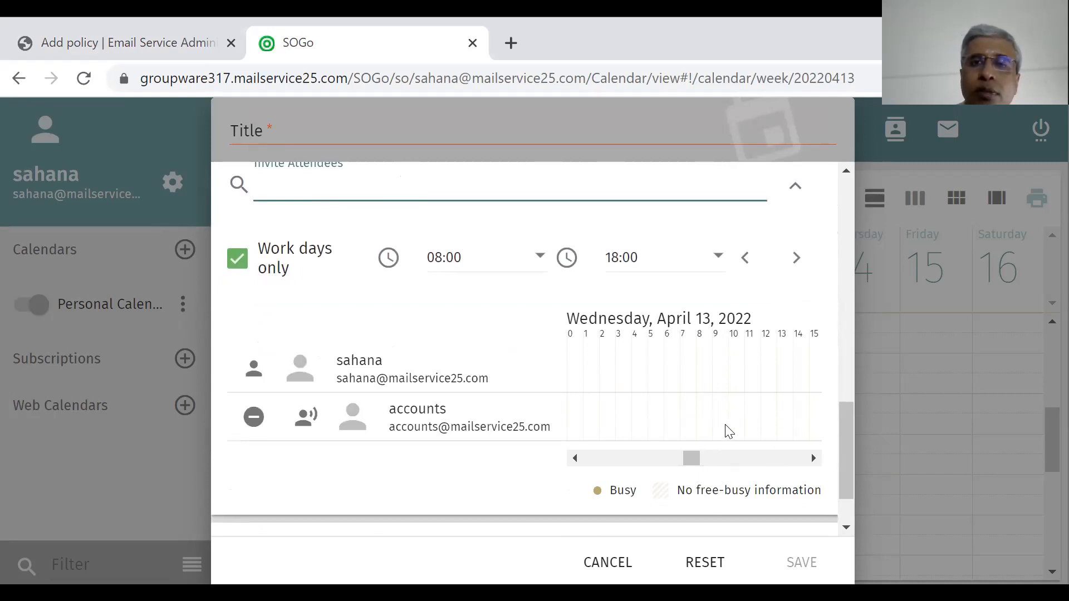
left_click(634, 573)
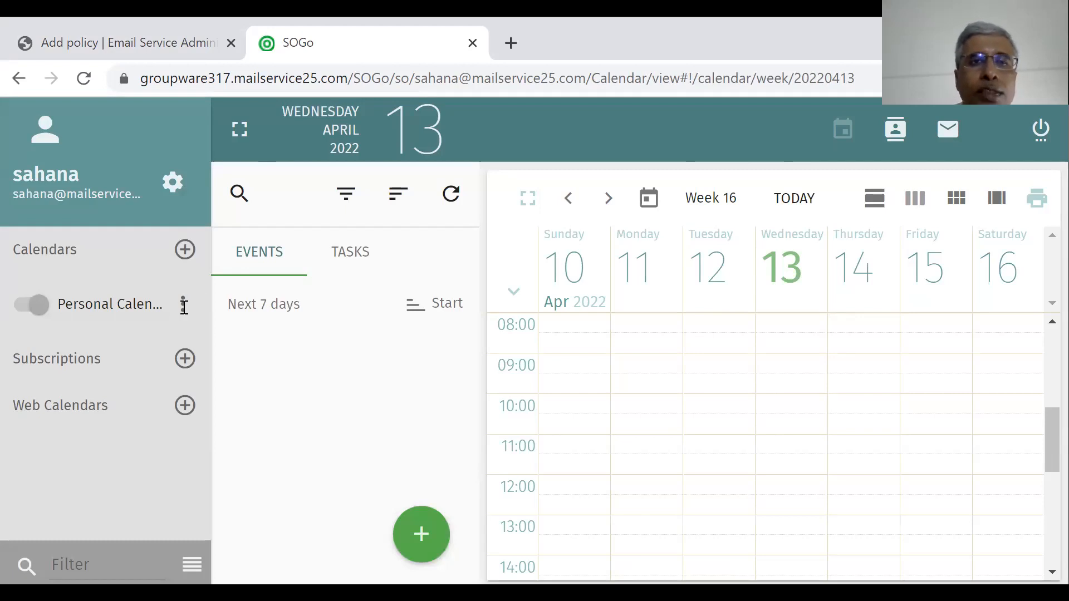
Step: Review the options available for the personal calendar, including links, import, export and sharing
left_click(183, 305)
scroll(329, 377, "down", 2)
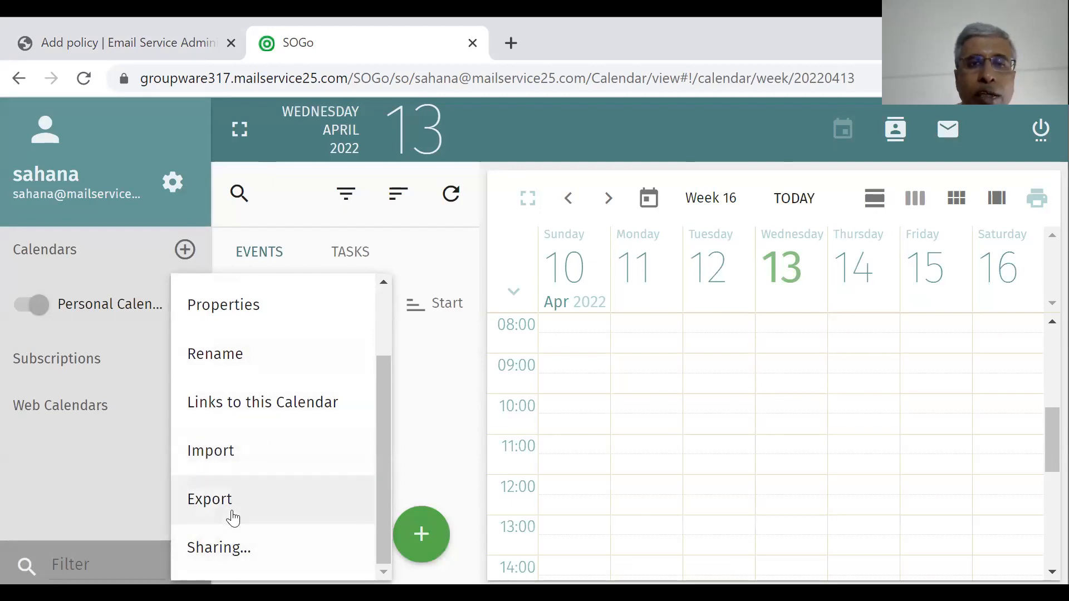
left_click(448, 459)
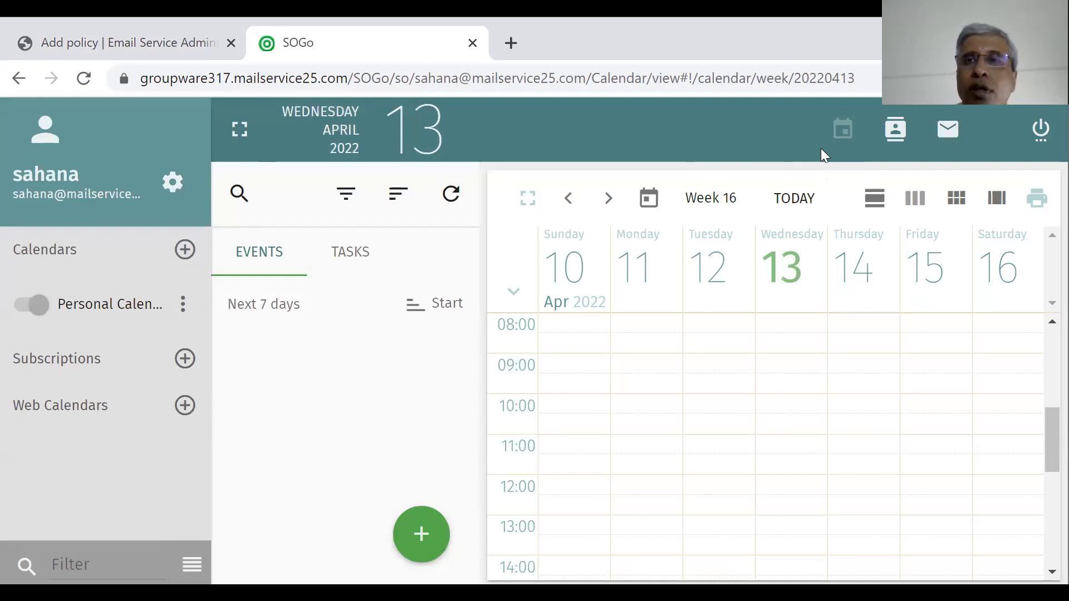
Step: Open the contacts module and review the personal address book's properties, links, import, export and sharing options
left_click(898, 137)
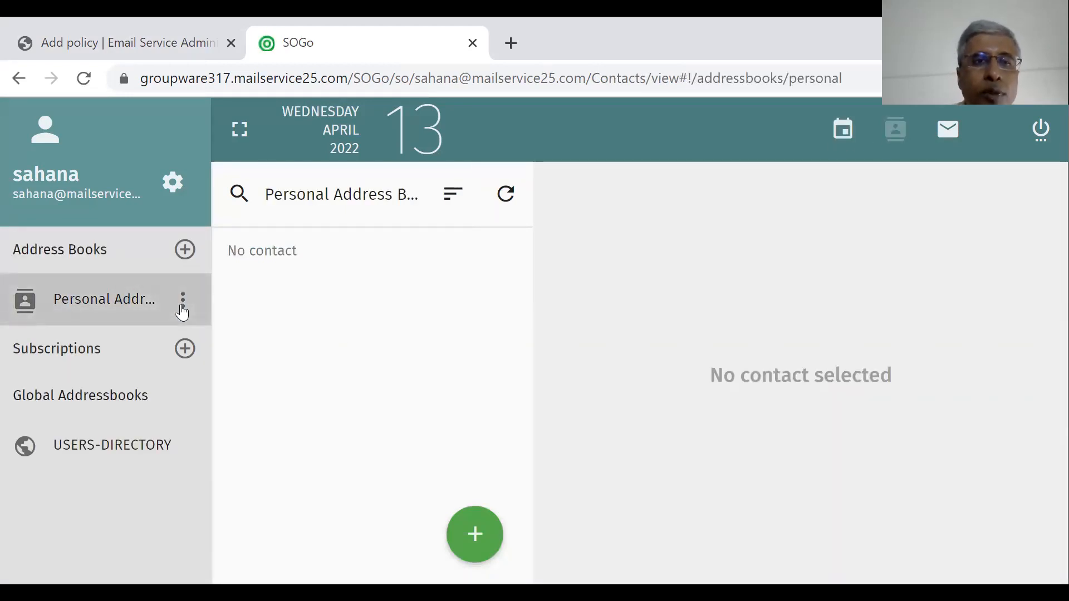
left_click(182, 301)
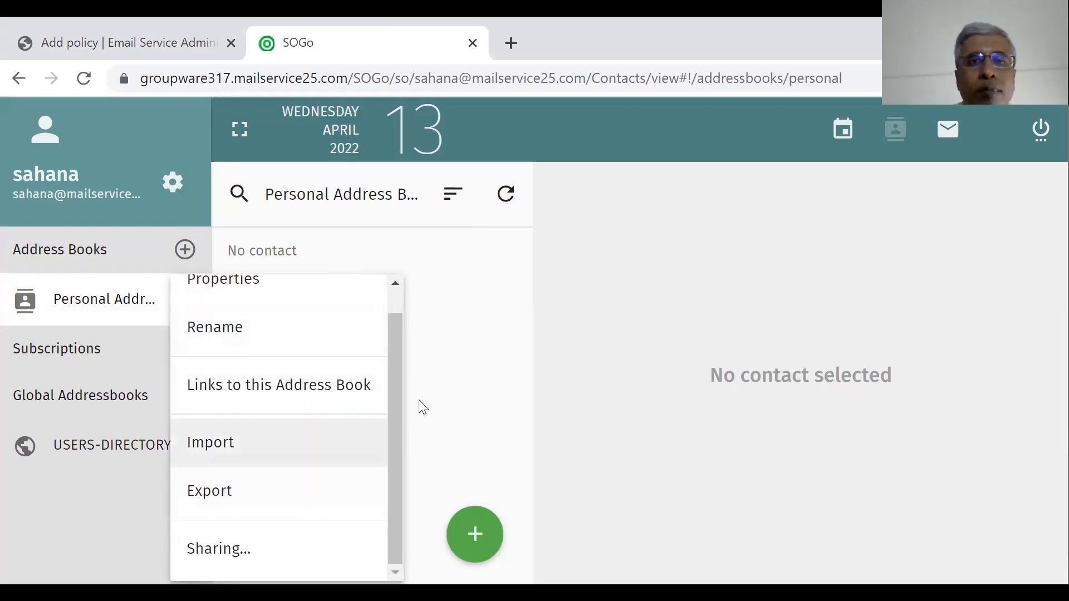
left_click_drag(401, 416, 401, 382)
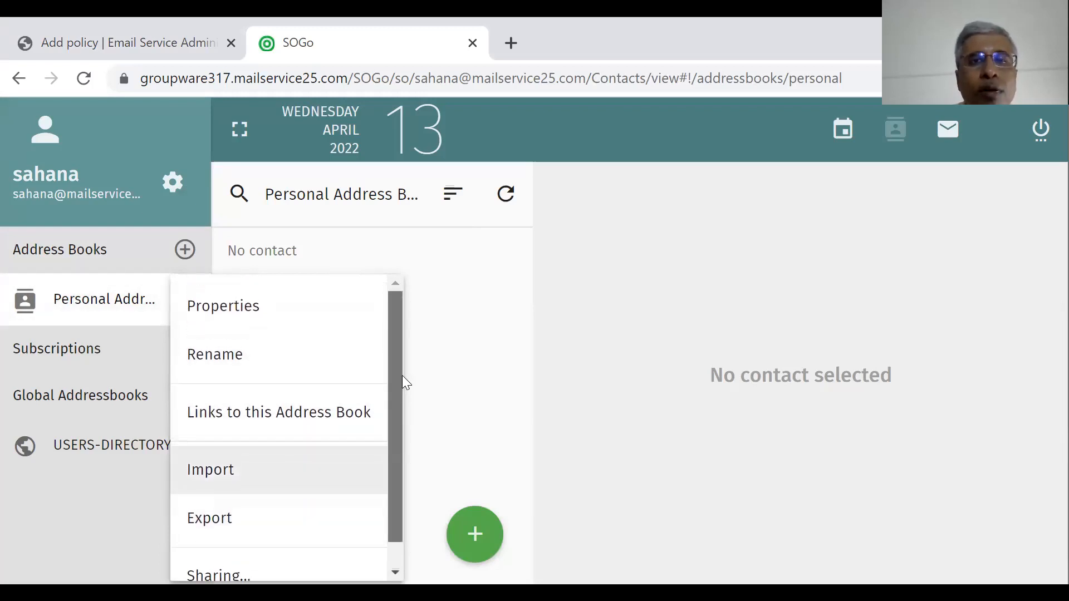
left_click(515, 373)
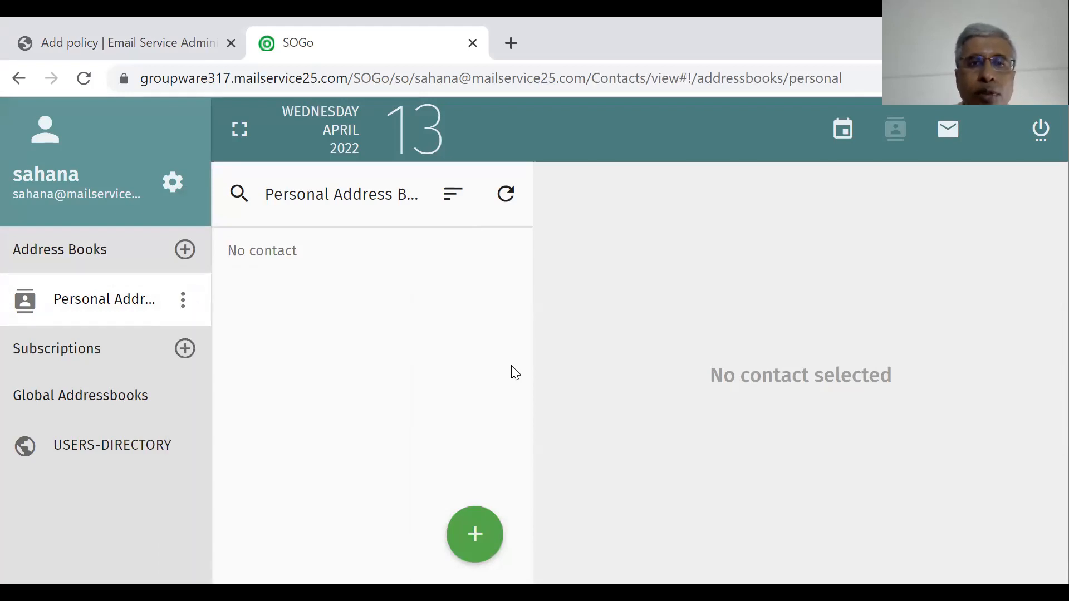